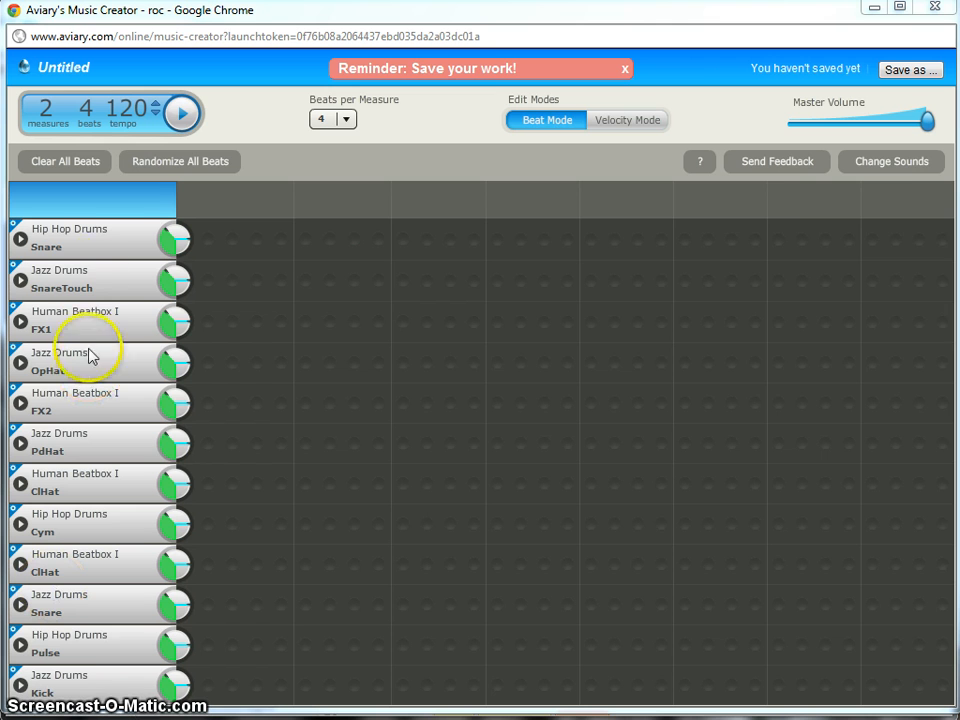
Step: Look through the Roc Sounds library of available instruments and close it again
left_click(880, 166)
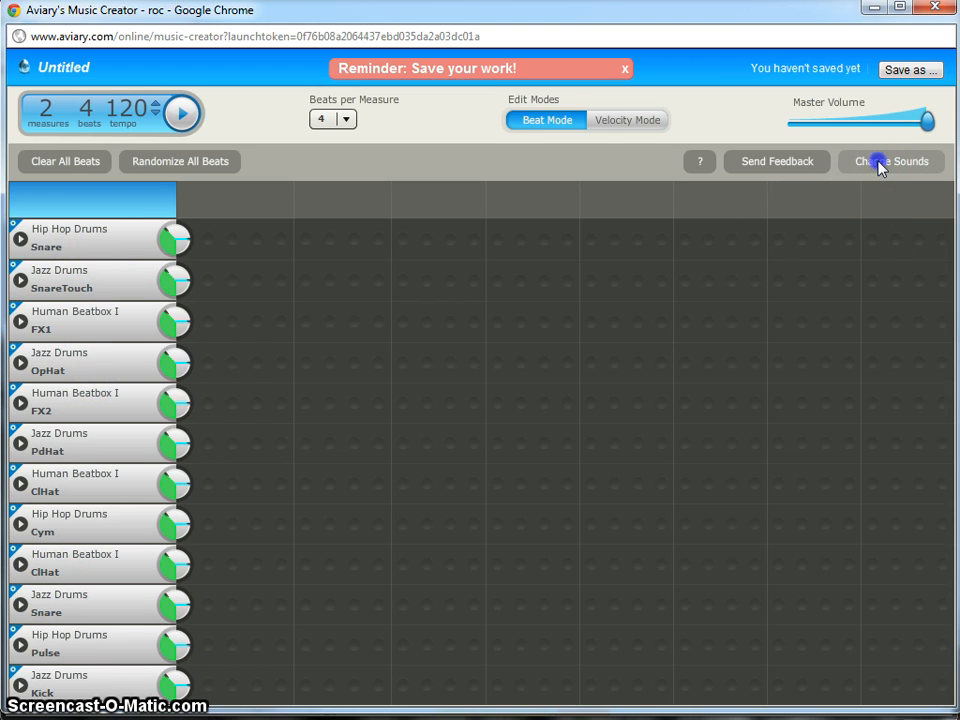
left_click(677, 202)
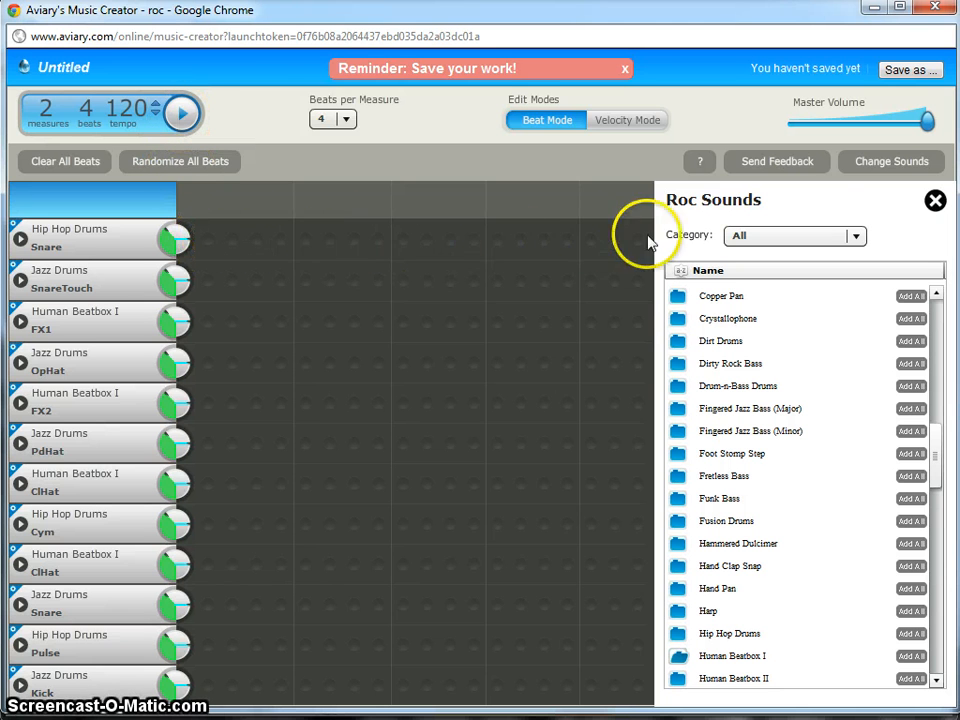
left_click(935, 200)
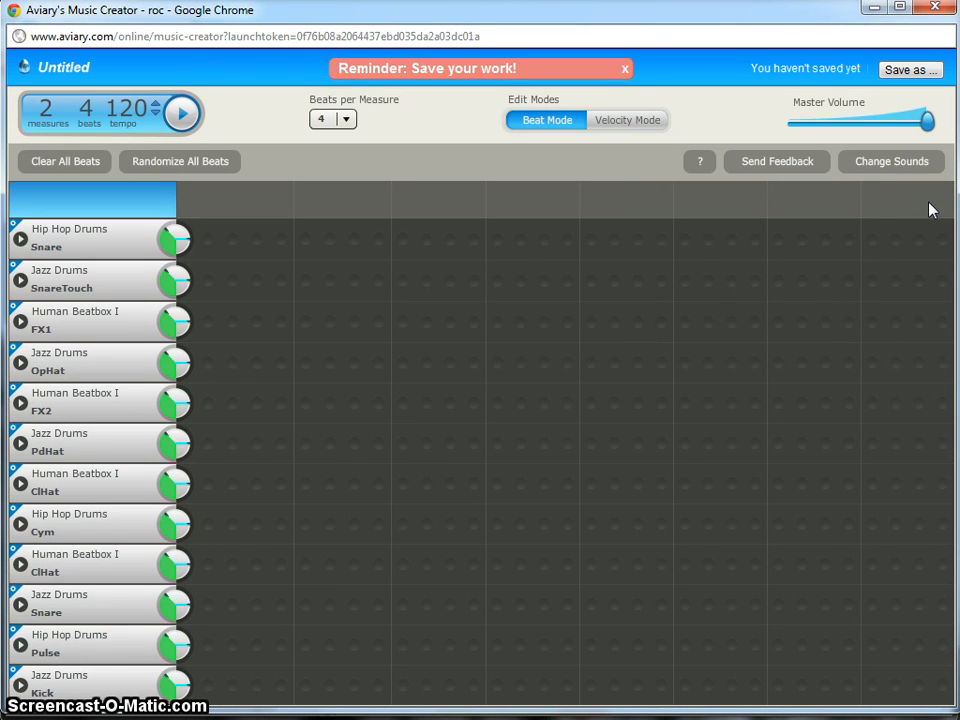
Step: Add beats to the first four slots of the Hip Hop Drums Snare row
left_click(207, 239)
left_click(232, 239)
left_click(259, 239)
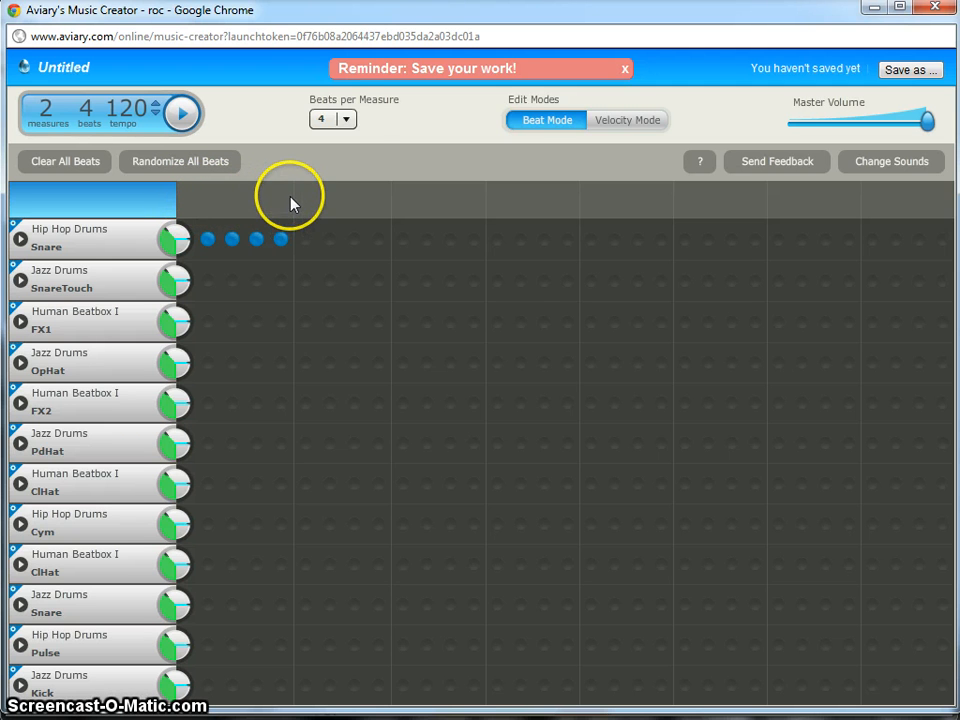
Step: Set beats per measure to 8 and extend the Hip Hop Drums Snare beats through the eighth slot
left_click(346, 121)
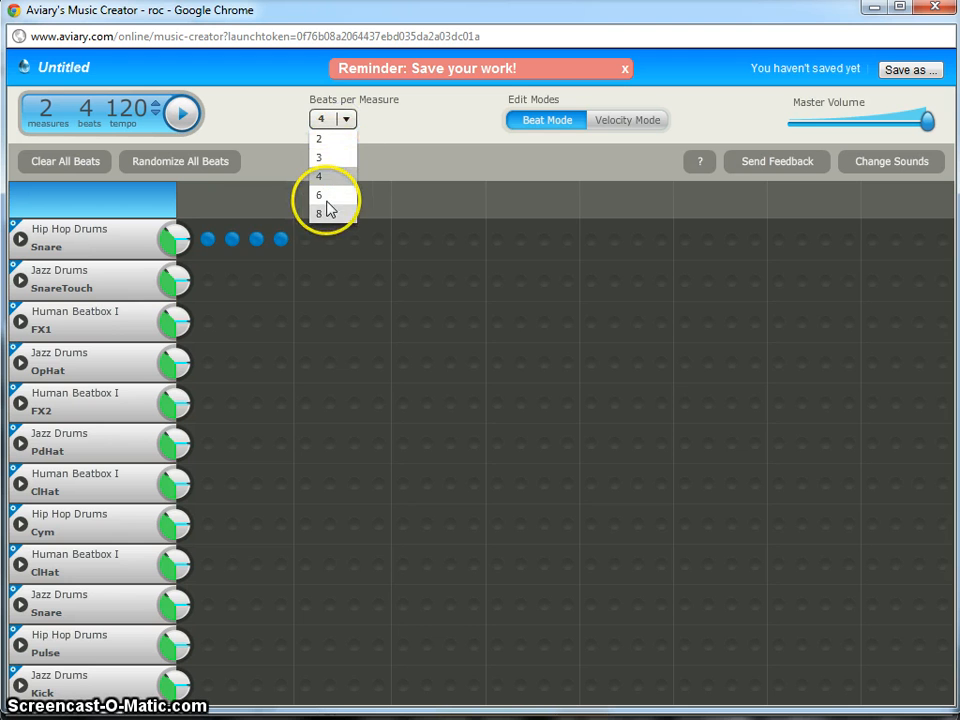
left_click(316, 214)
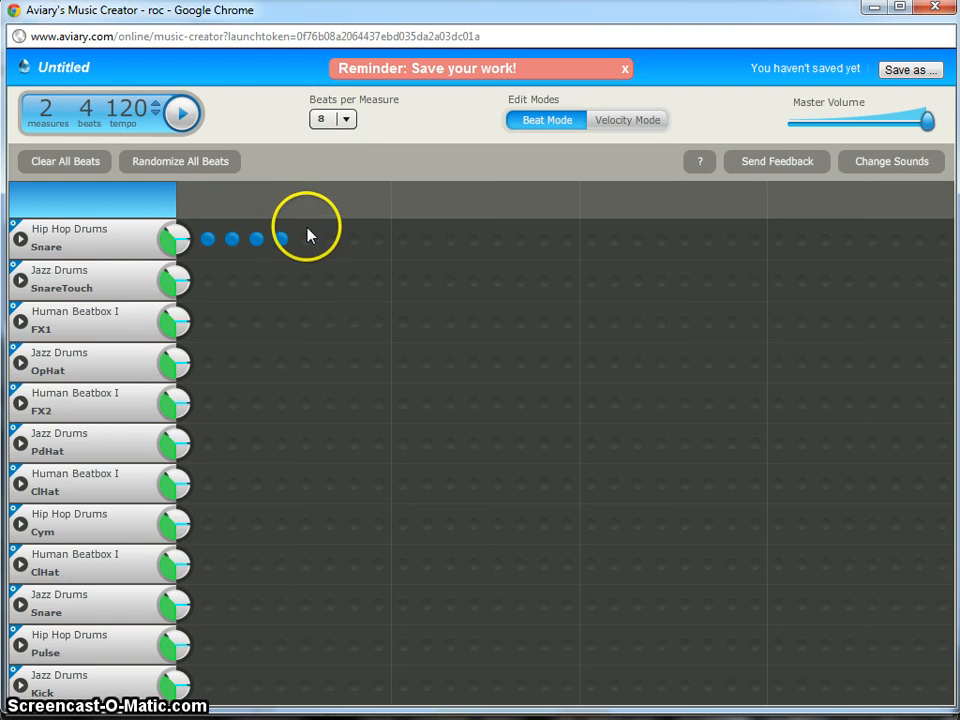
left_click(304, 239)
left_click(354, 239)
left_click(378, 239)
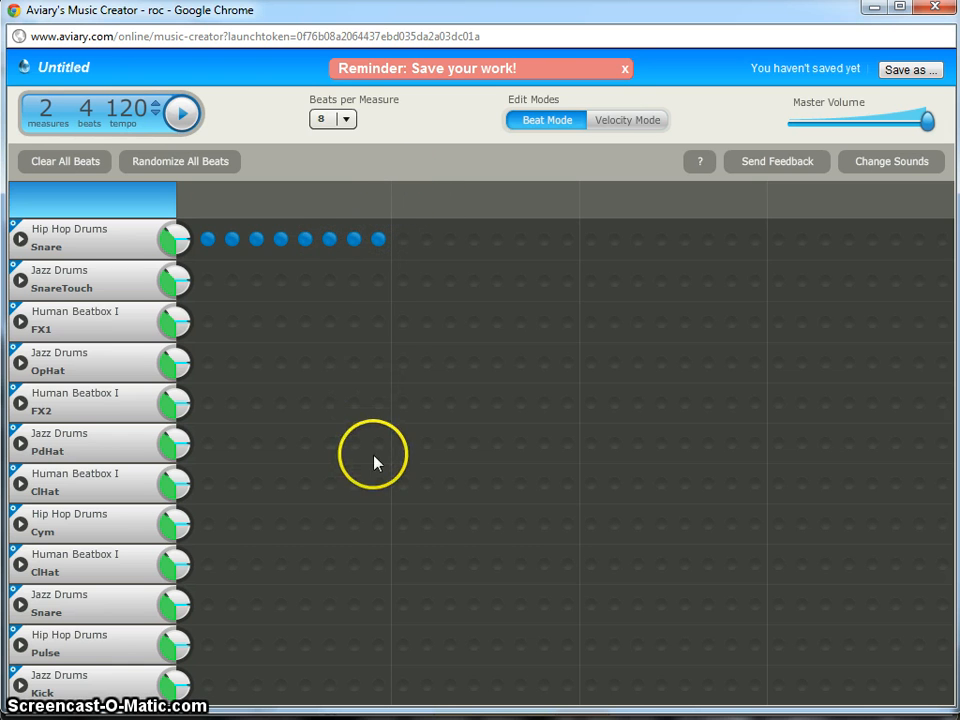
Step: Set beats per measure to 2 and keep only the first two beats in the Hip Hop Drums Snare row
left_click(344, 121)
left_click(324, 141)
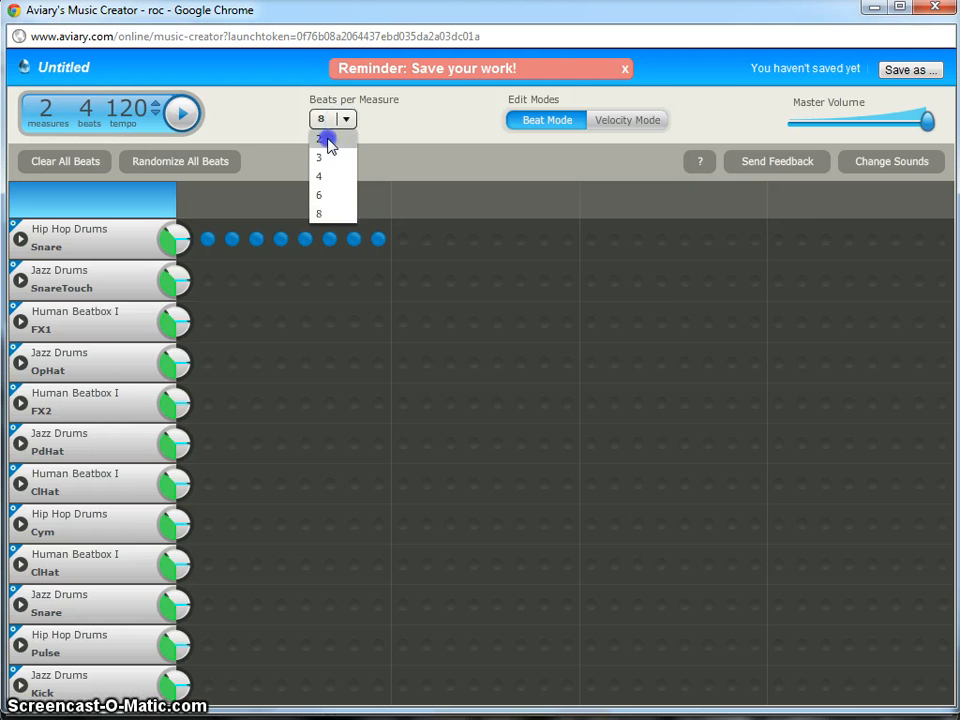
left_click(305, 238)
left_click(330, 238)
left_click(354, 238)
left_click(378, 238)
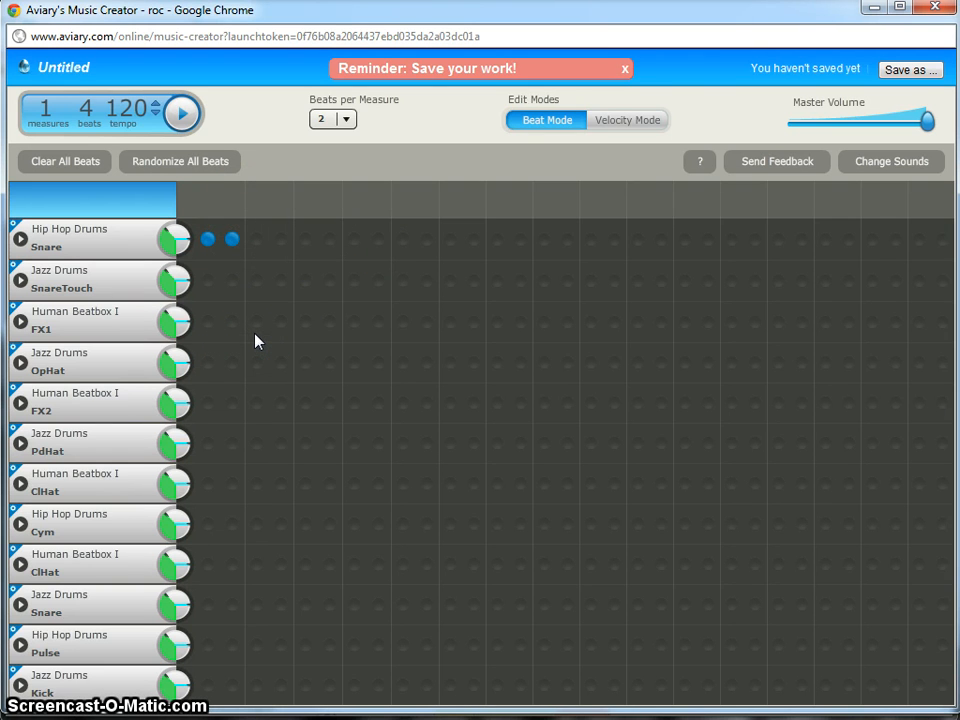
Step: Paint a freehand pattern of beats across the rows from Hip Hop Drums Snare to the lower ClHat, and clear all beats
left_click(162, 526)
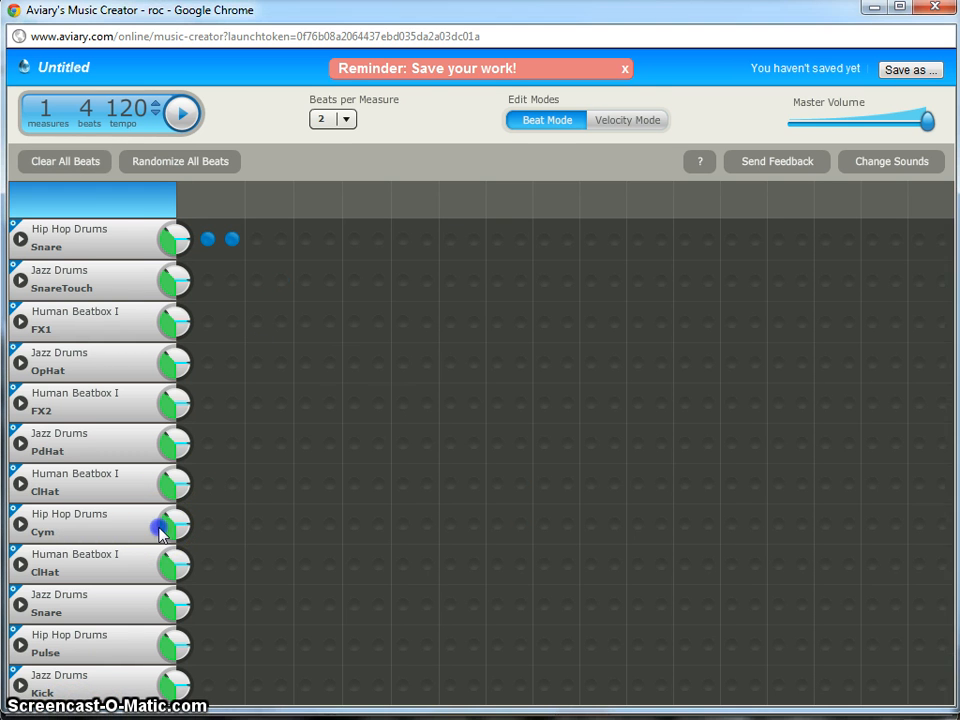
mouse_move(256, 239)
left_mouse_down()
mouse_move(708, 403)
mouse_move(520, 403)
mouse_move(347, 574)
mouse_move(336, 572)
left_mouse_up()
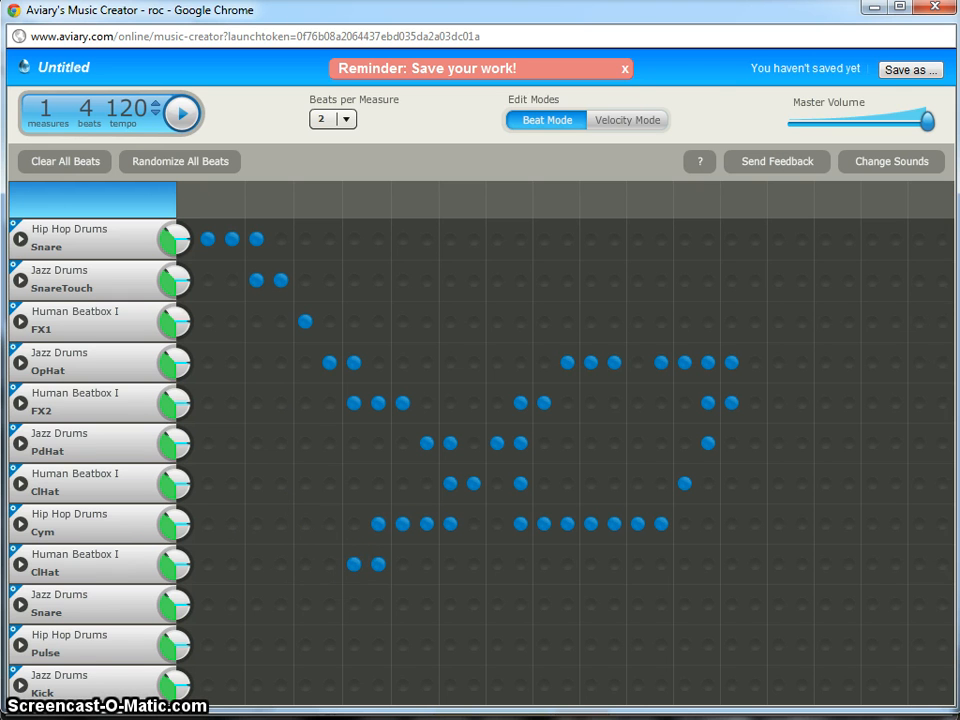
left_click(65, 161)
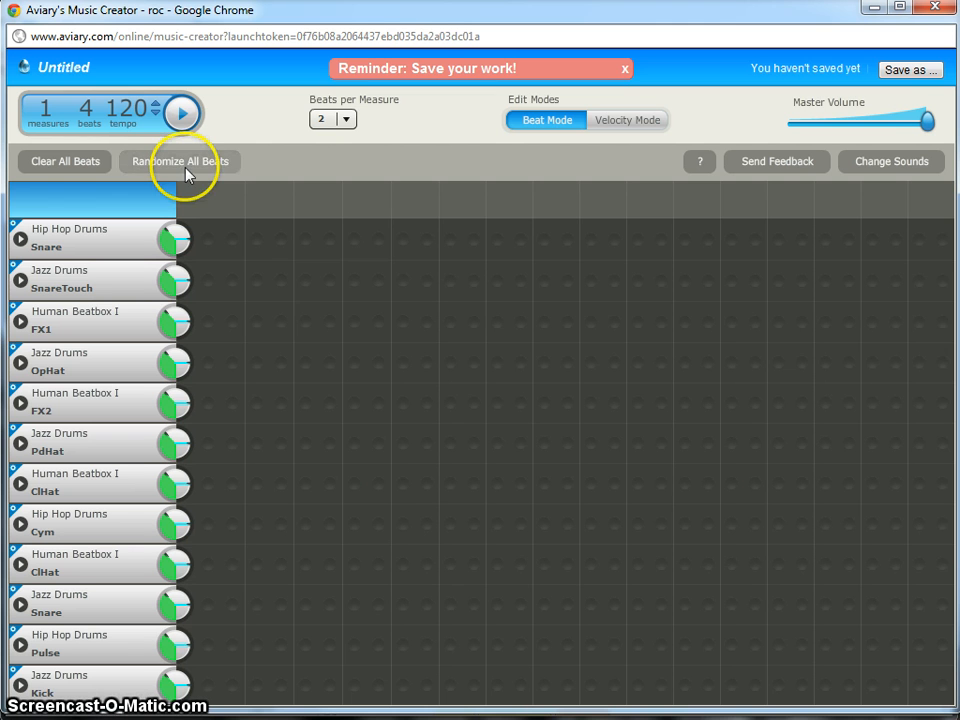
Step: Add scattered single beats in the Hip Hop Drums Snare, SnareTouch and FX1 rows, and clear all beats
left_click(257, 278)
left_click(304, 321)
left_click(374, 278)
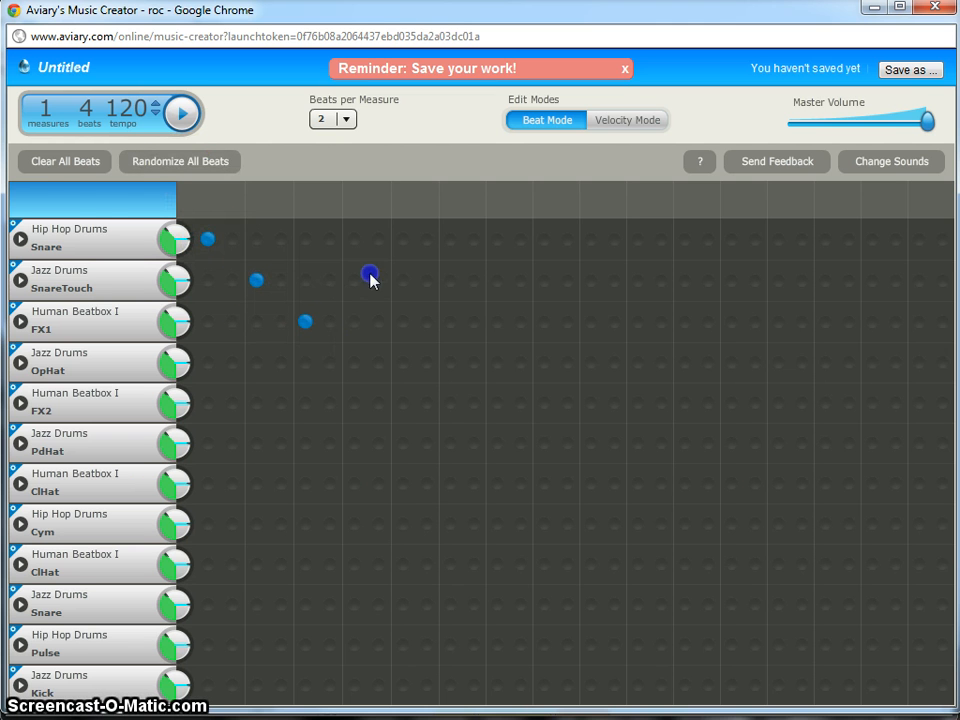
left_click(70, 161)
Step: Randomize all beats across the grid and clear them again
left_click(179, 176)
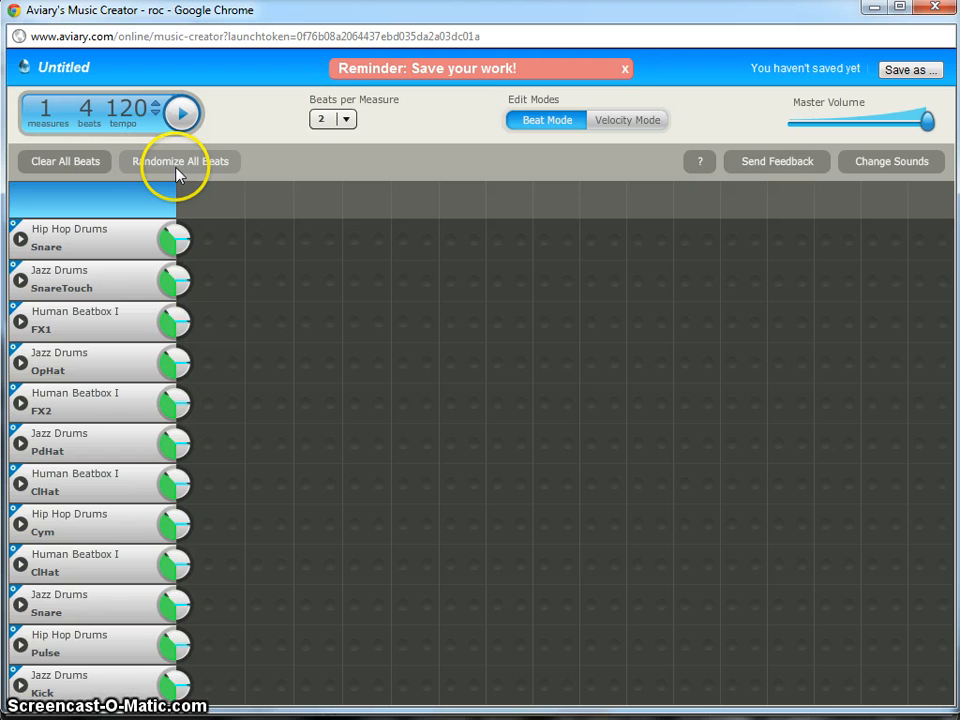
left_click(658, 514)
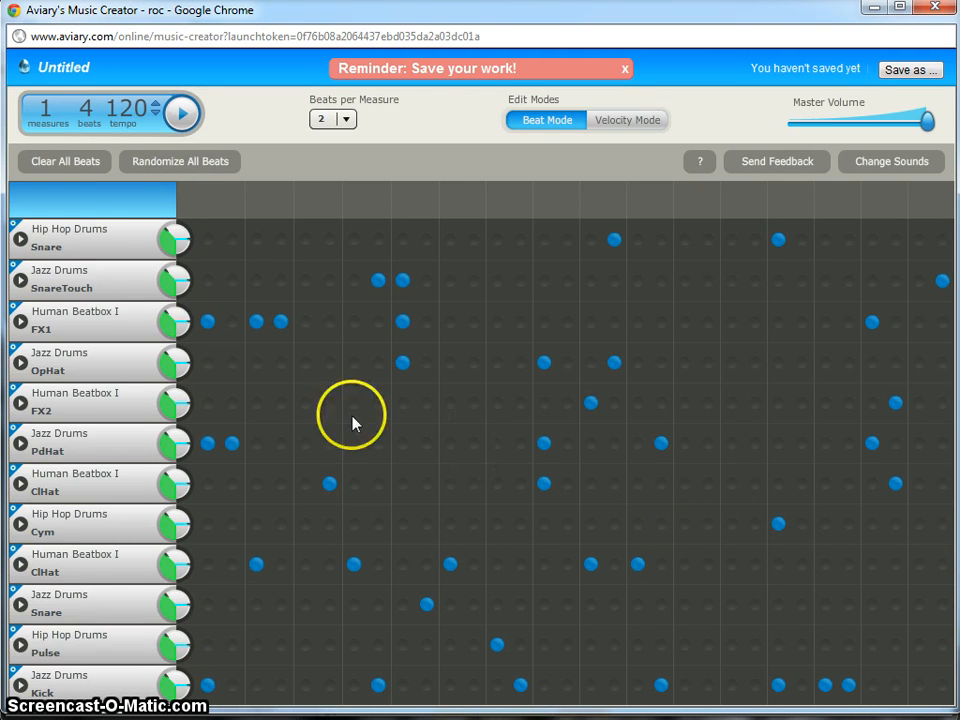
left_click(81, 161)
Step: Set beats per measure to 4
left_click(346, 119)
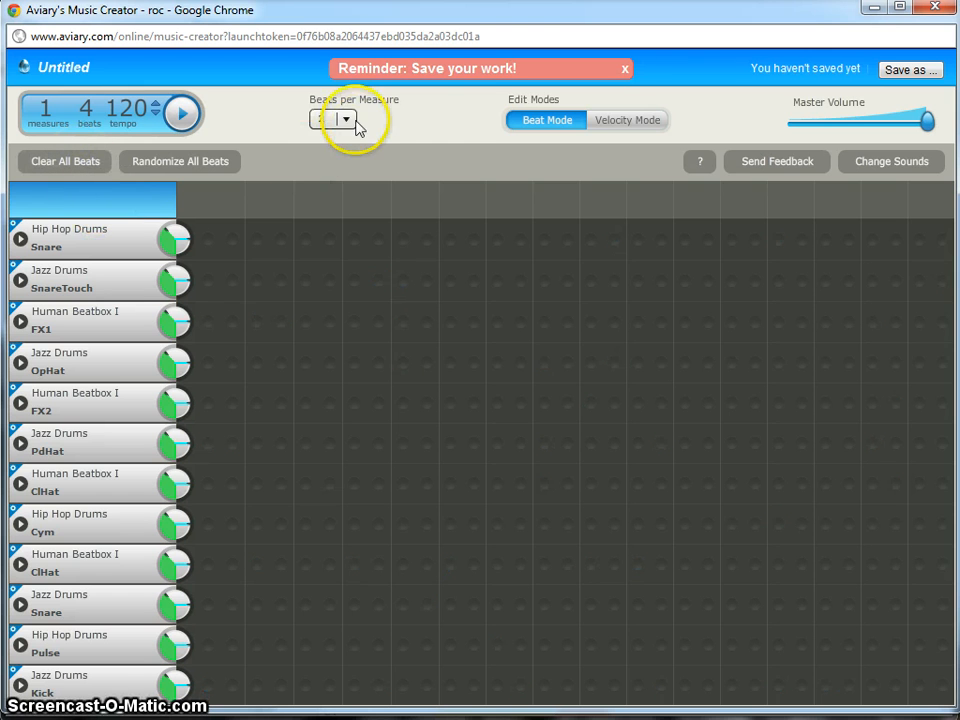
left_click(323, 179)
left_click(322, 179)
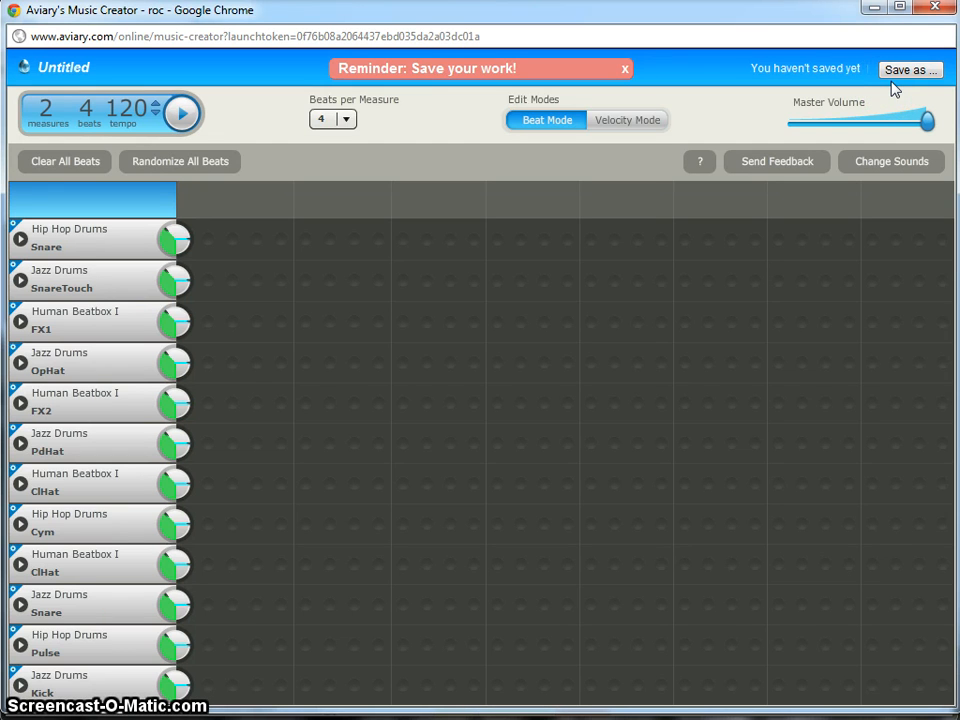
Step: Paint a dense freehand pattern of beats across all twelve visible sound rows
left_click(60, 713)
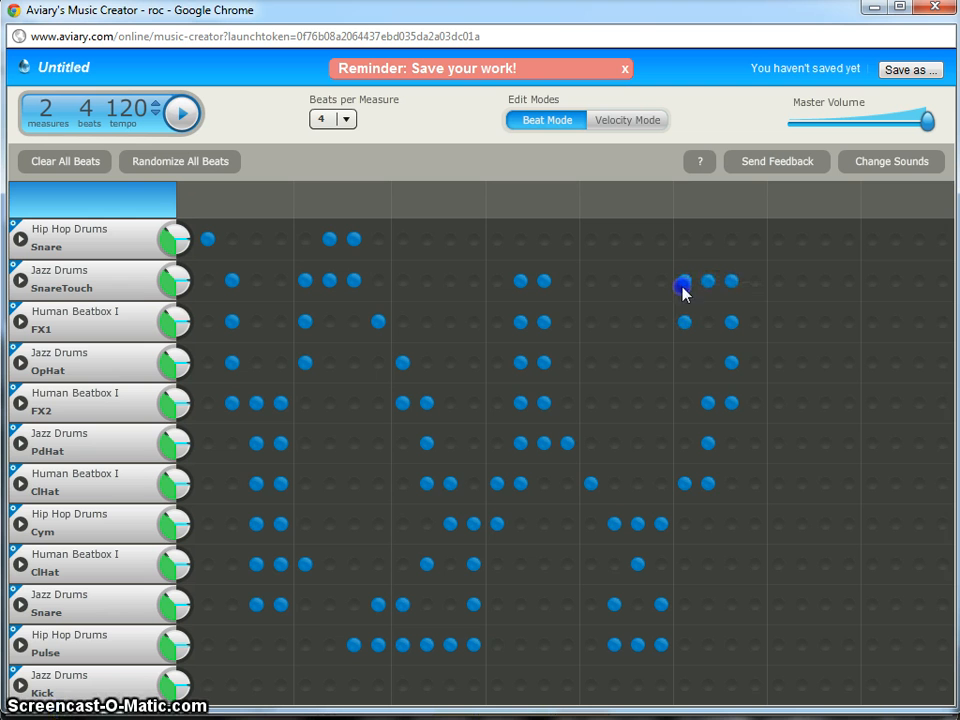
left_click(801, 485)
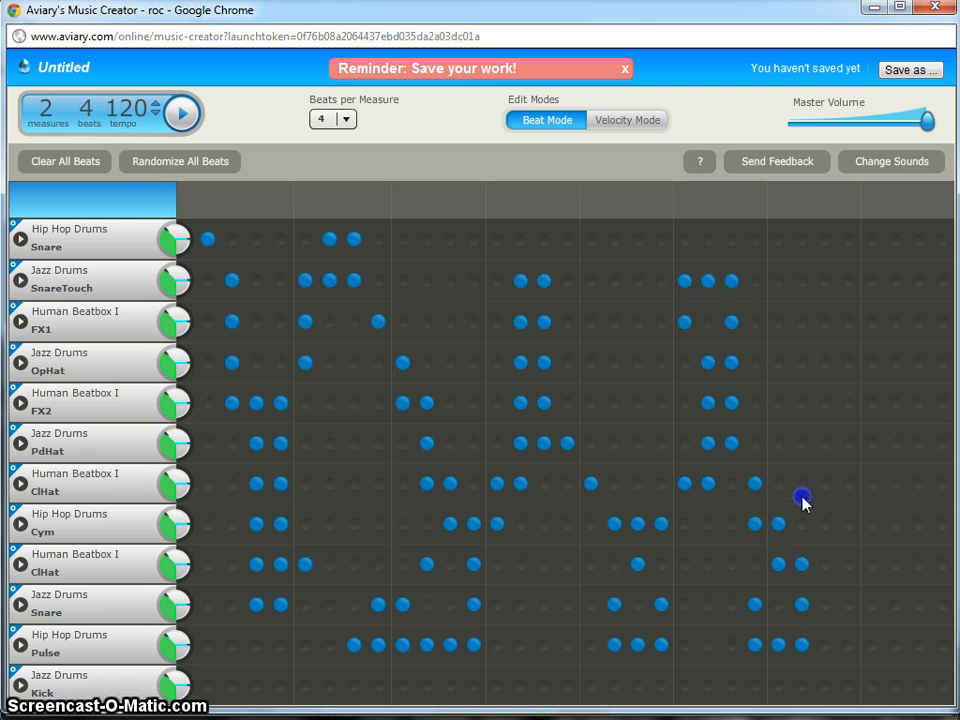
left_click(873, 241)
left_click(855, 364)
left_click(827, 686)
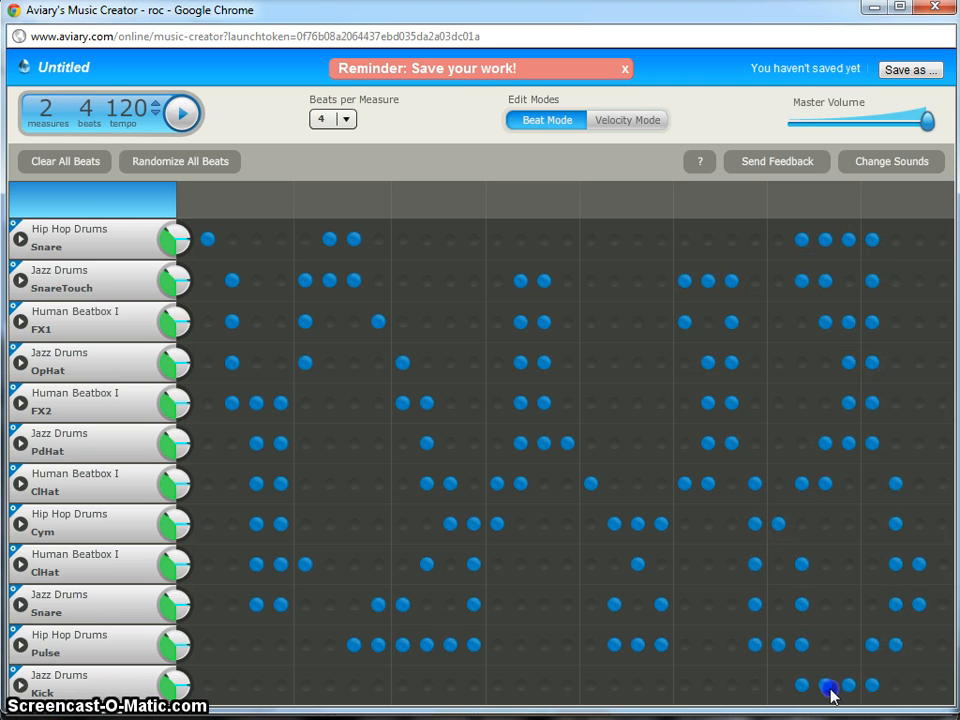
left_click(542, 560)
left_click(235, 208)
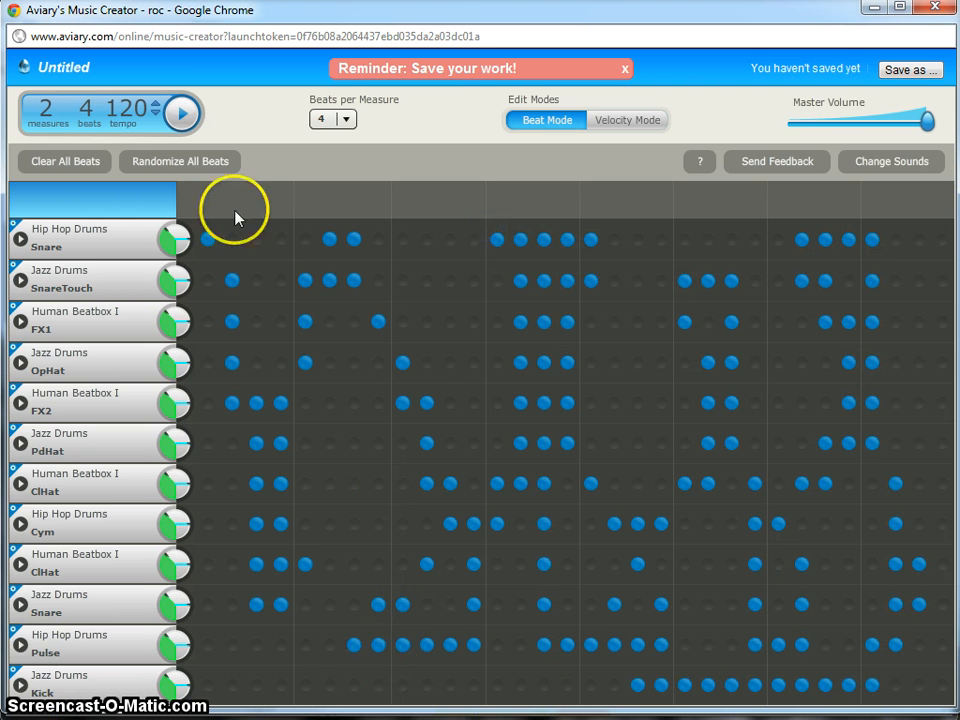
Step: Play the pattern while painting more beats into the grid, and clear all beats once playback is stopped
left_click(183, 113)
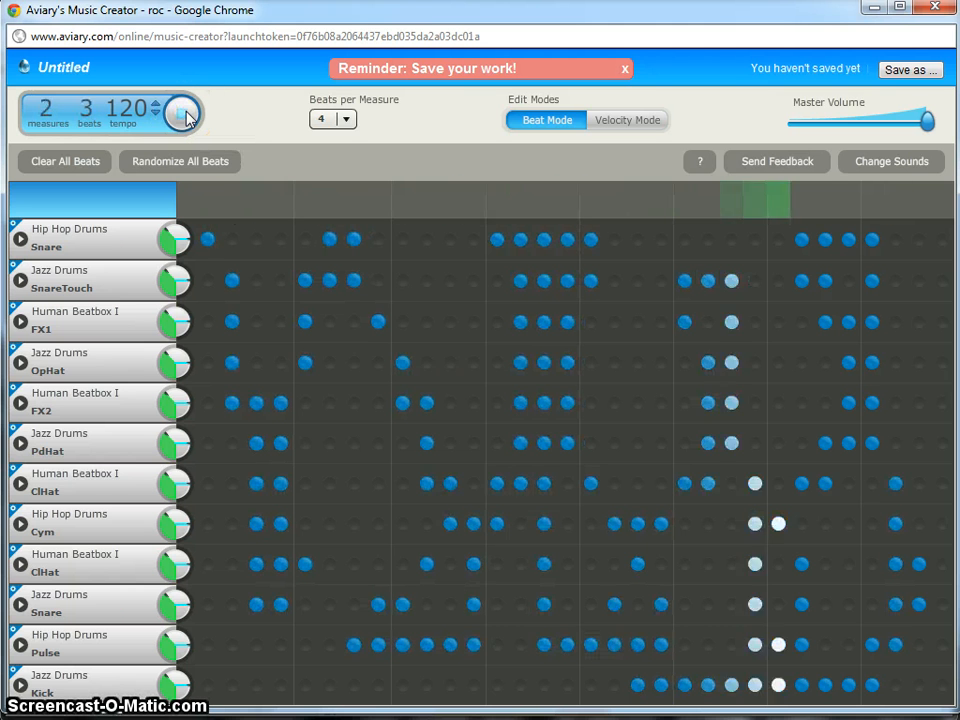
left_click(225, 298)
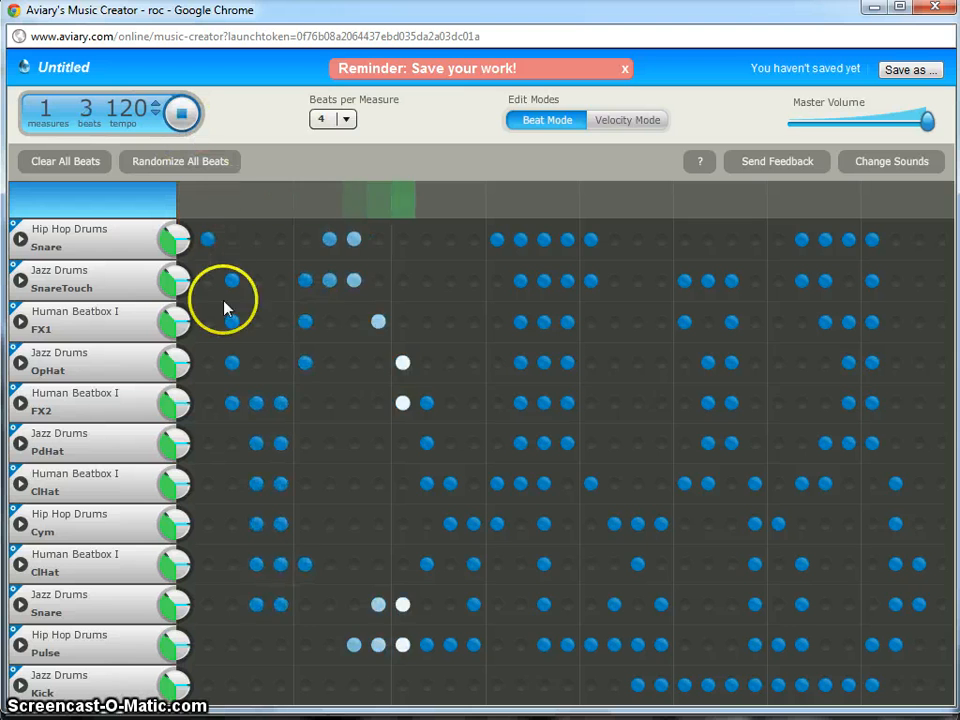
mouse_move(212, 684)
left_mouse_down()
mouse_move(271, 632)
mouse_move(305, 667)
mouse_move(439, 358)
mouse_move(405, 636)
mouse_move(489, 546)
mouse_move(475, 246)
mouse_move(491, 643)
mouse_move(514, 366)
mouse_move(551, 521)
mouse_move(533, 605)
mouse_move(604, 315)
mouse_move(557, 632)
mouse_move(540, 643)
mouse_move(388, 663)
left_mouse_up()
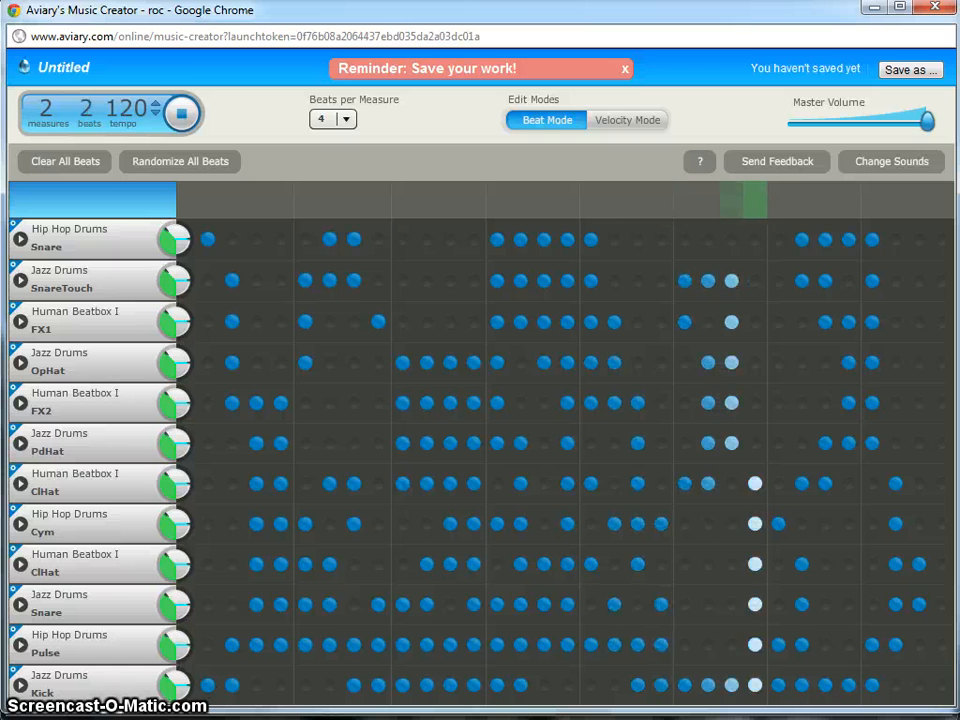
key("space")
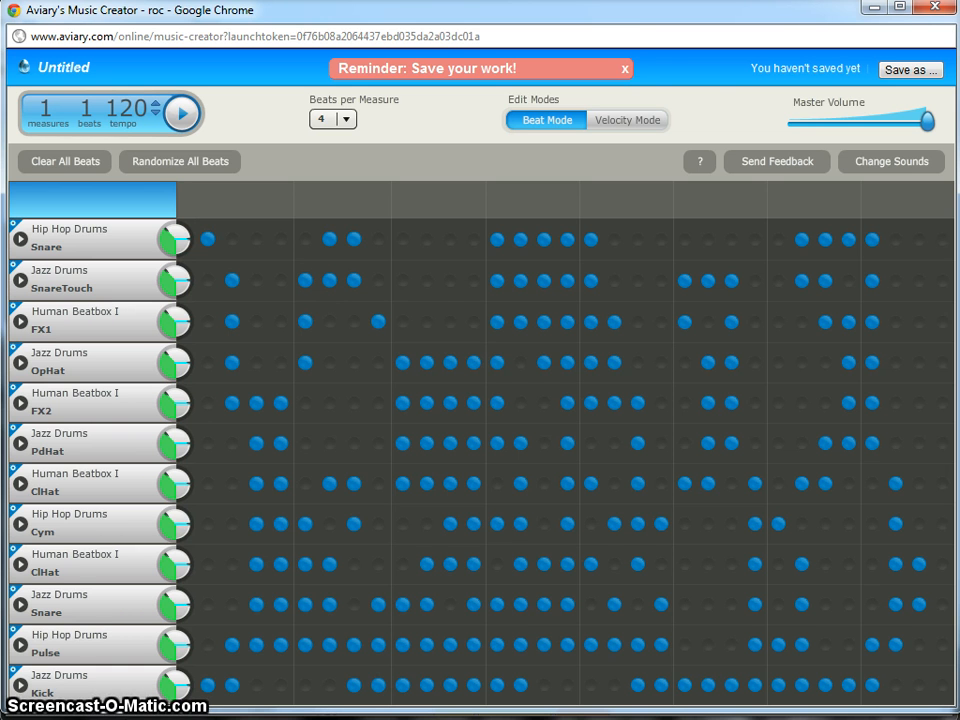
left_click(599, 77)
left_click(58, 167)
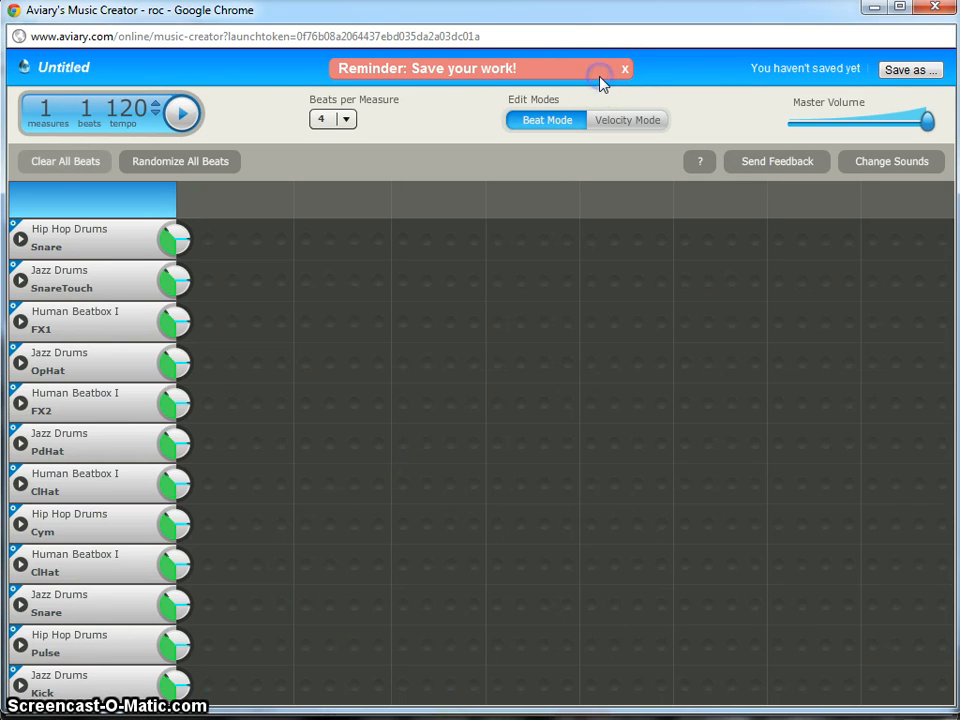
Step: Place beats in the first eight slots of the Hip Hop Drums Snare row and play them back
left_click(206, 243)
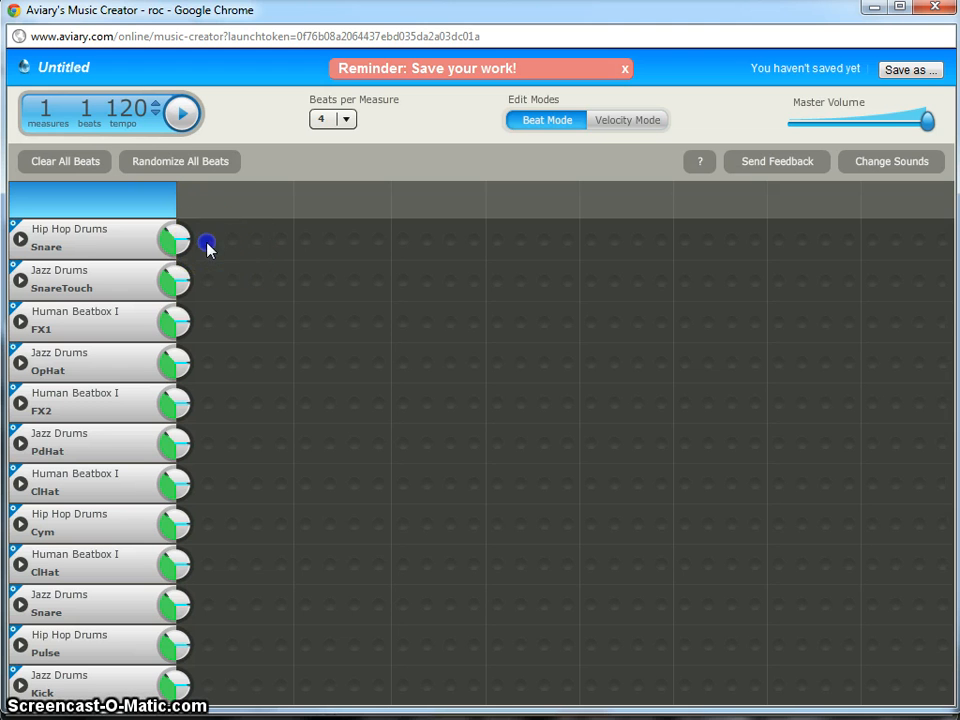
left_click(238, 241)
left_click(258, 242)
left_click(282, 242)
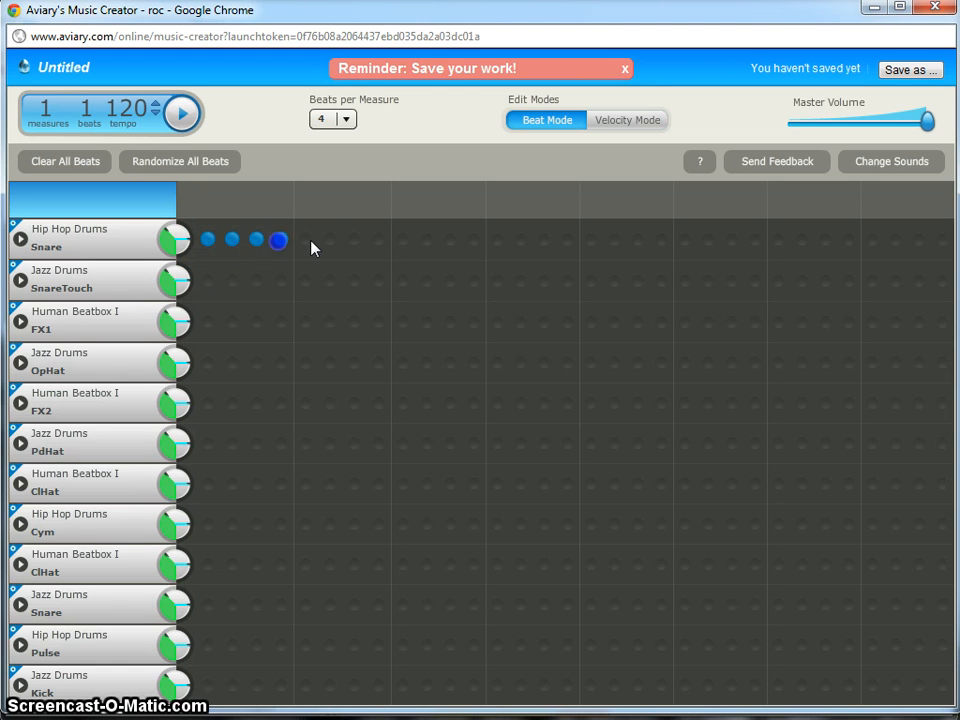
left_click(305, 242)
left_click(330, 242)
left_click(354, 242)
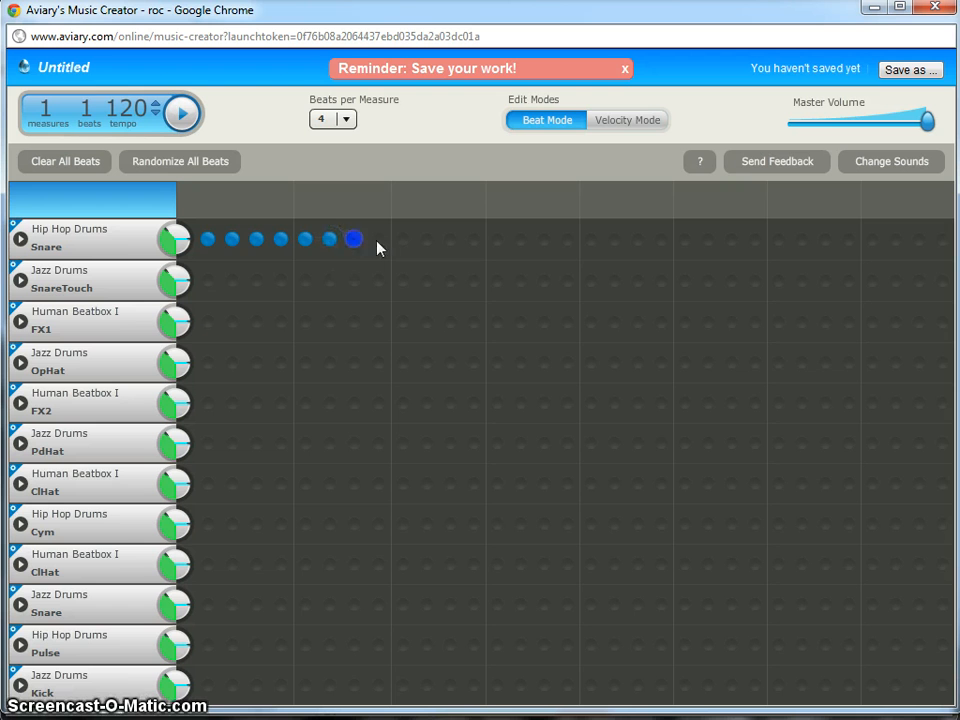
left_click(382, 241)
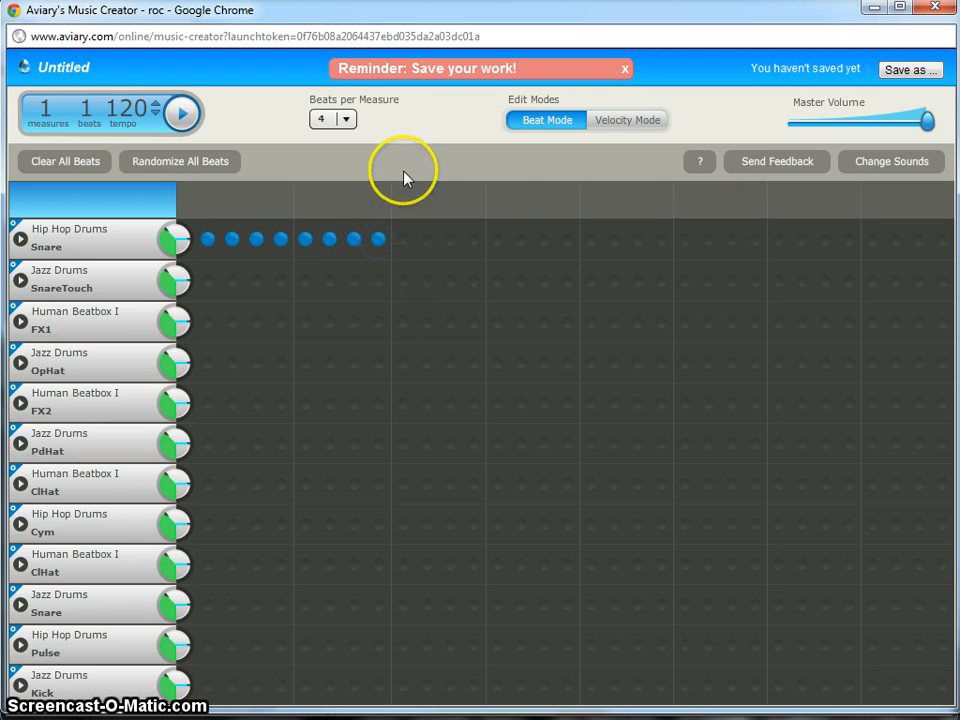
left_click(182, 116)
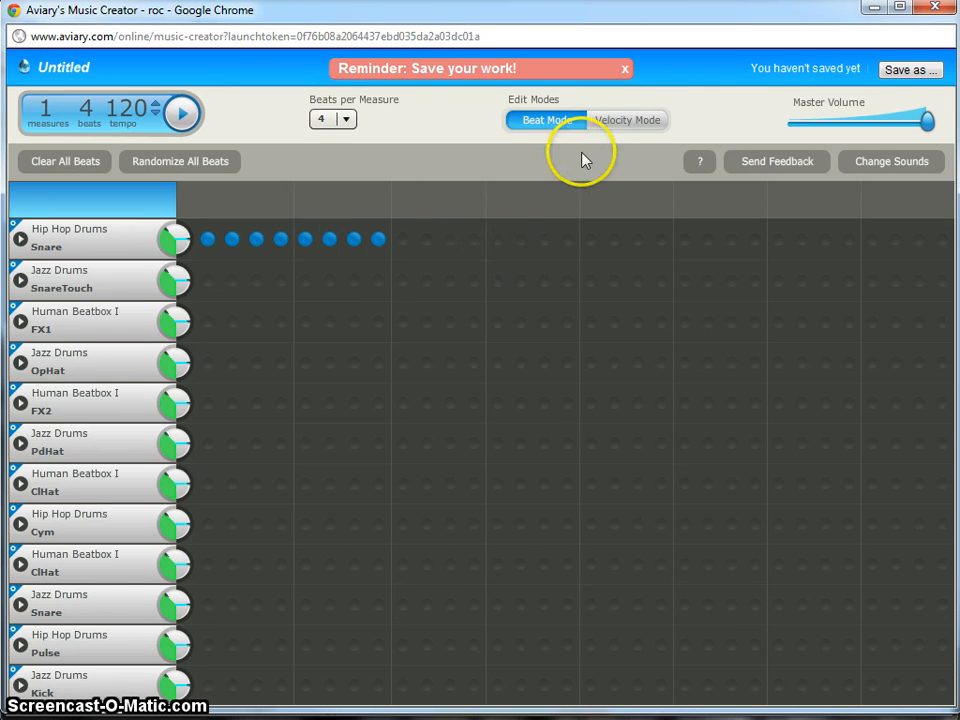
Step: In Velocity Mode, shape the eight Hip Hop Drums Snare velocities into a dip, lowest at the fourth beat and full at the first and last
left_click(627, 122)
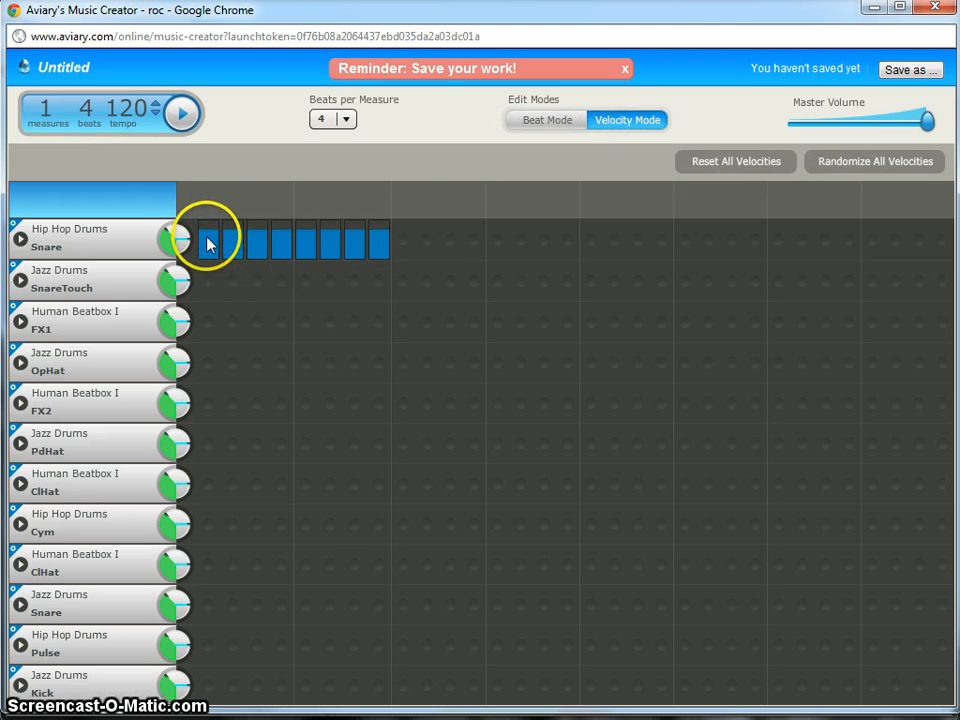
left_click_drag(207, 253, 210, 242)
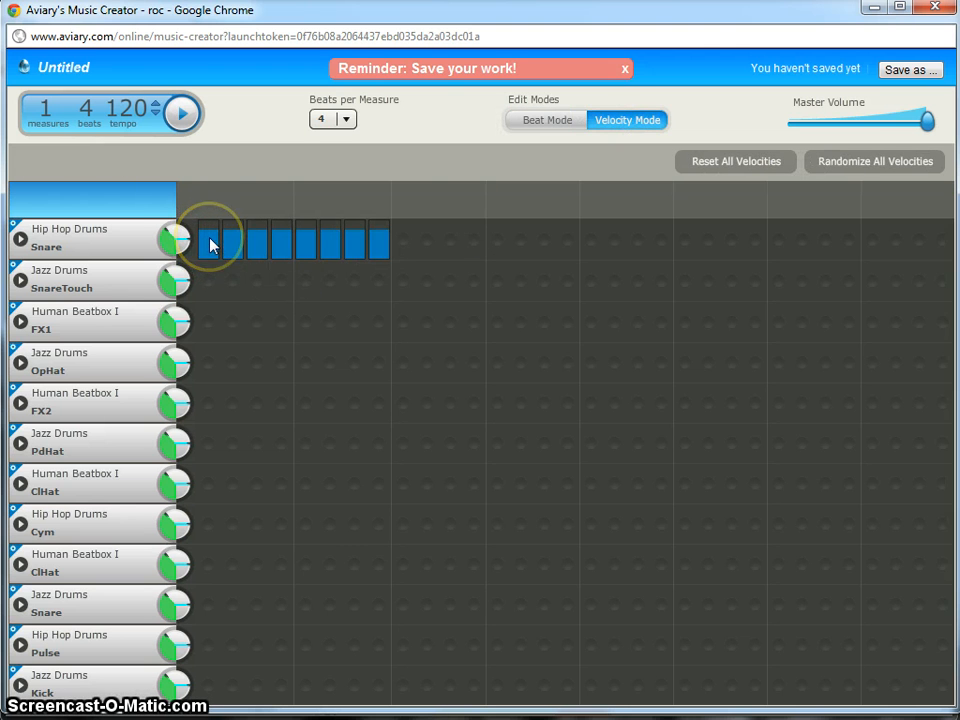
left_click(229, 240)
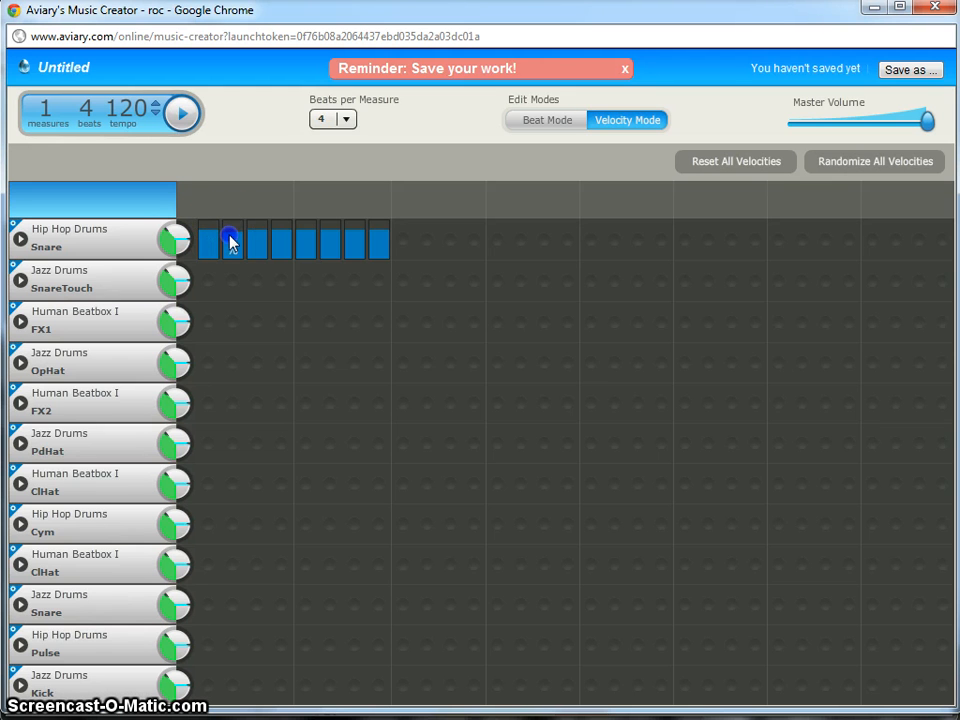
left_click(257, 242)
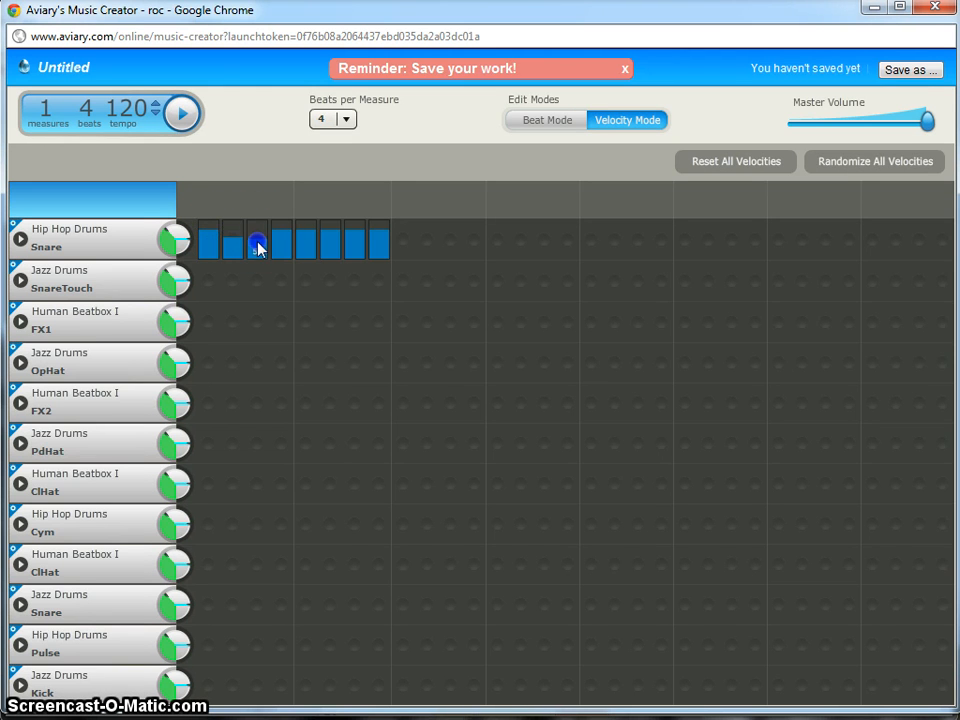
left_click_drag(279, 244, 279, 257)
left_click(308, 236)
left_click_drag(328, 236, 327, 248)
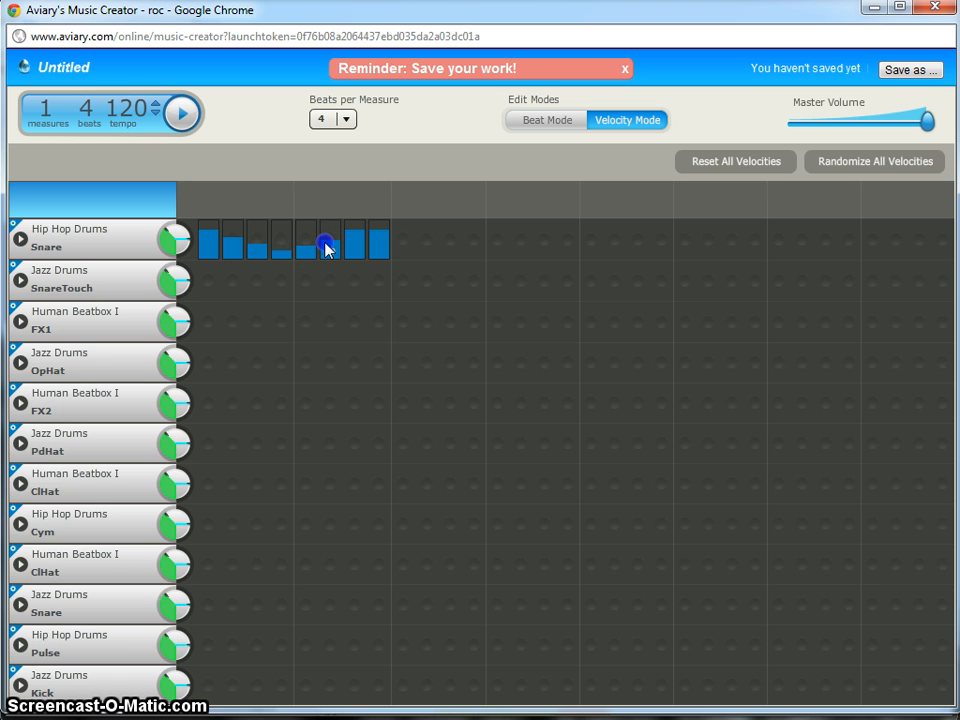
left_click(379, 234)
left_click(347, 212)
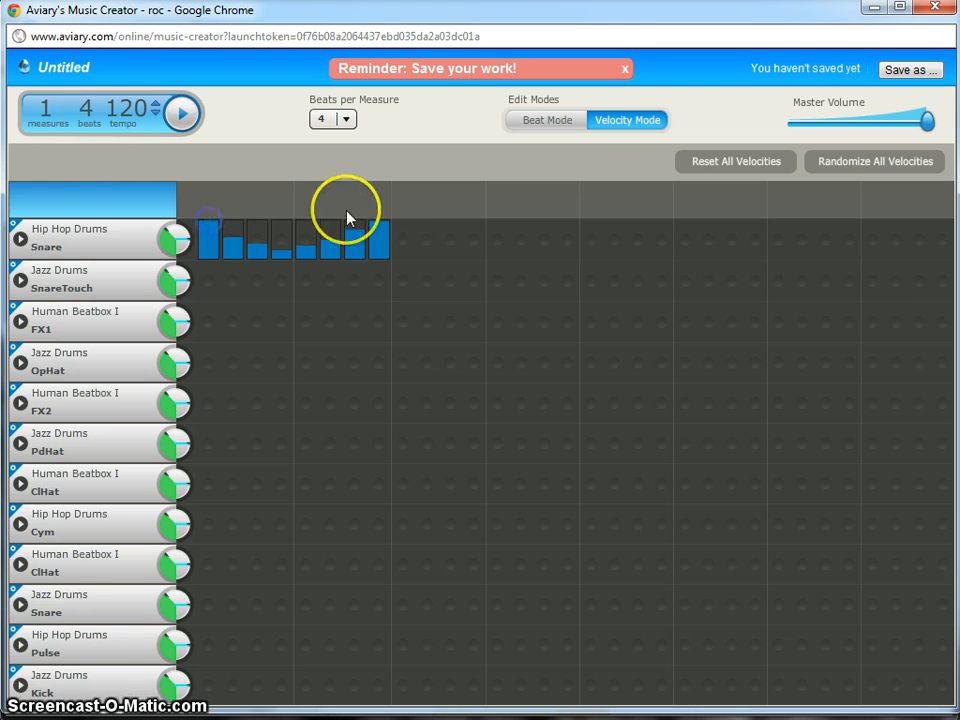
Step: Play back the snare row with its shaped velocities, checking it in Beat Mode before replaying it in Velocity Mode
left_click(203, 118)
left_click(182, 113)
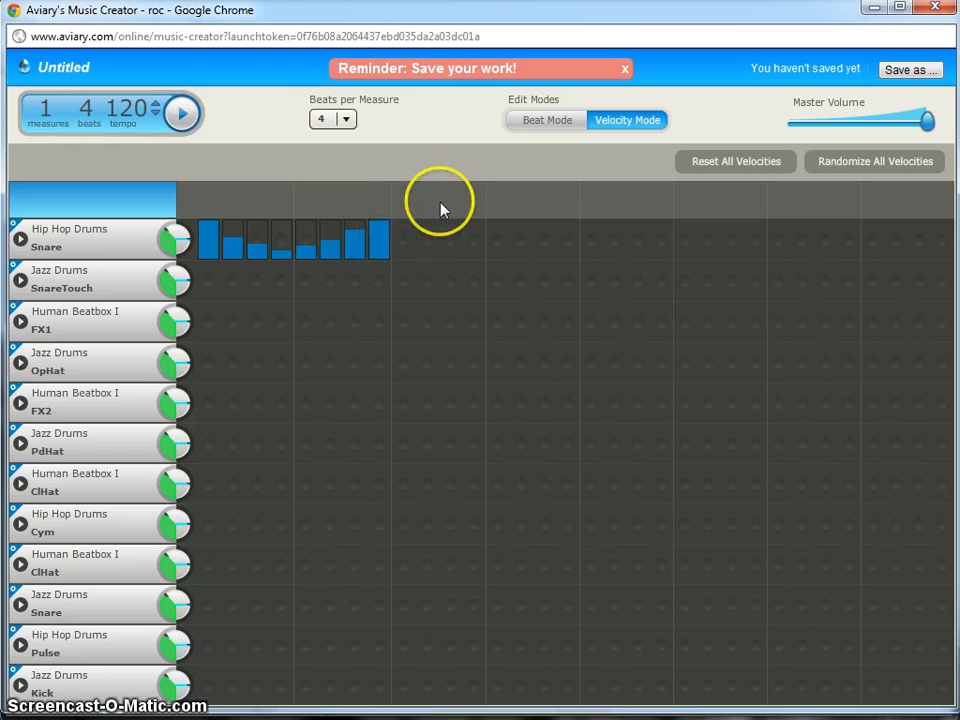
left_click(567, 128)
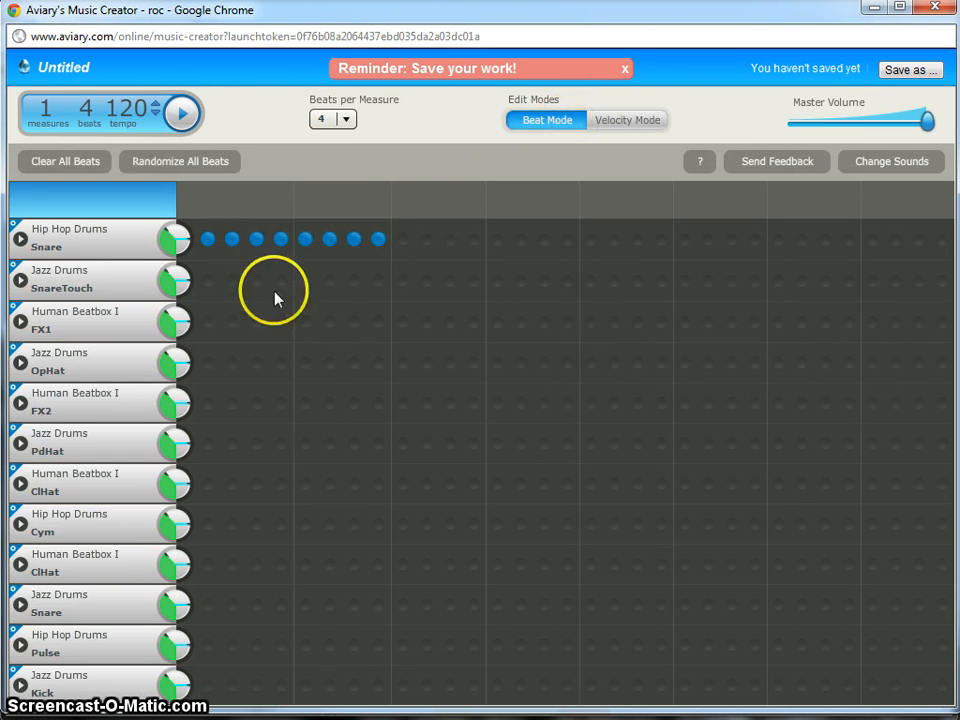
left_click(615, 124)
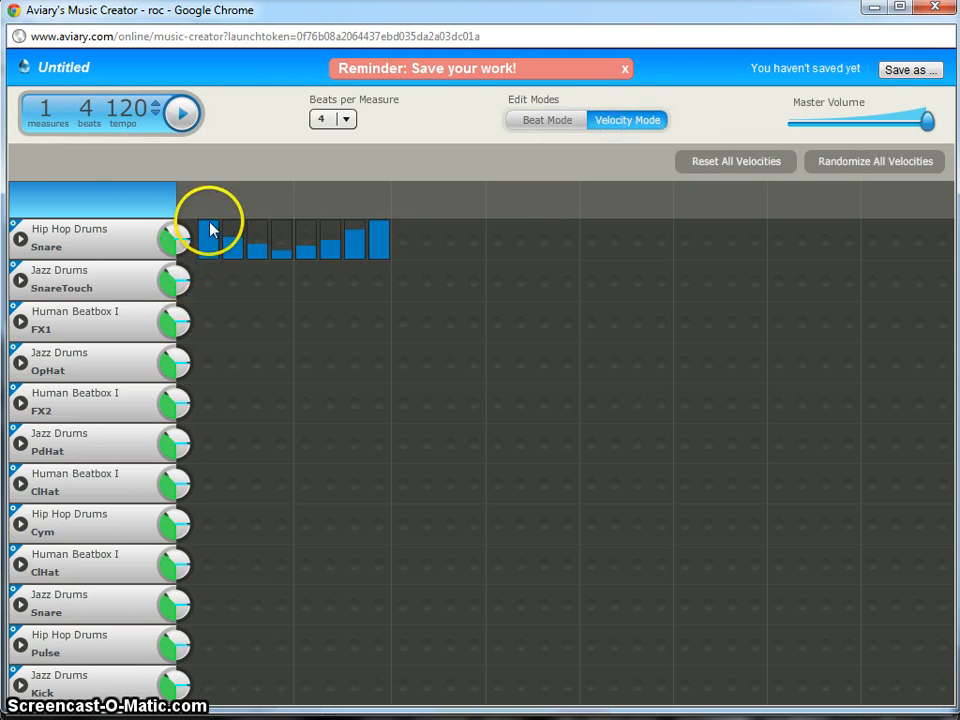
mouse_move(247, 250)
left_mouse_down()
mouse_move(284, 262)
mouse_move(407, 216)
left_mouse_up()
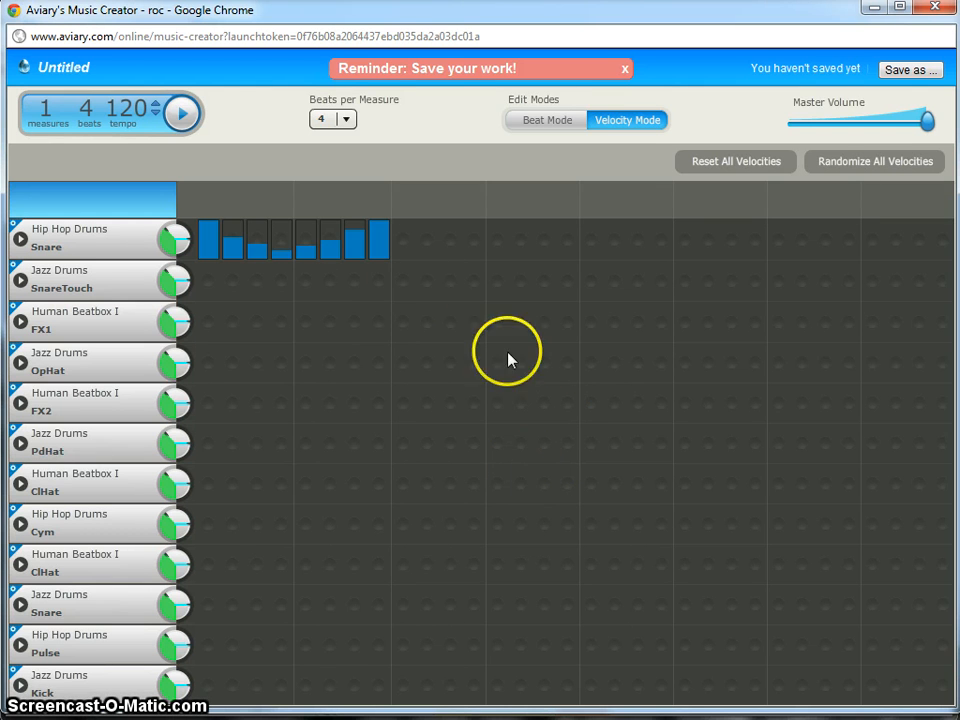
left_click(183, 114)
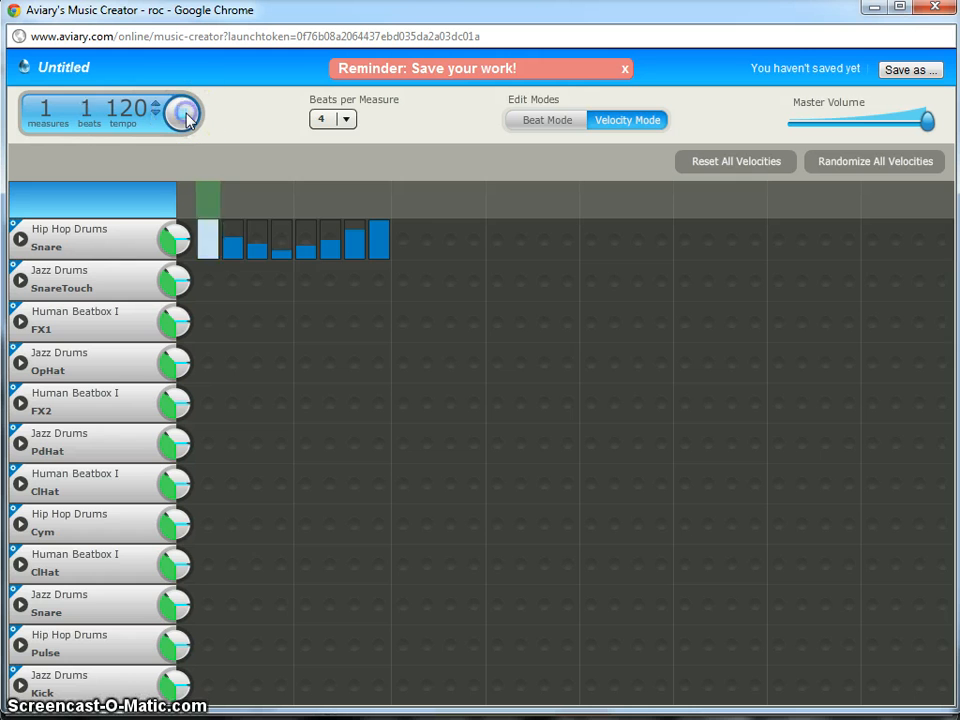
left_click(186, 116)
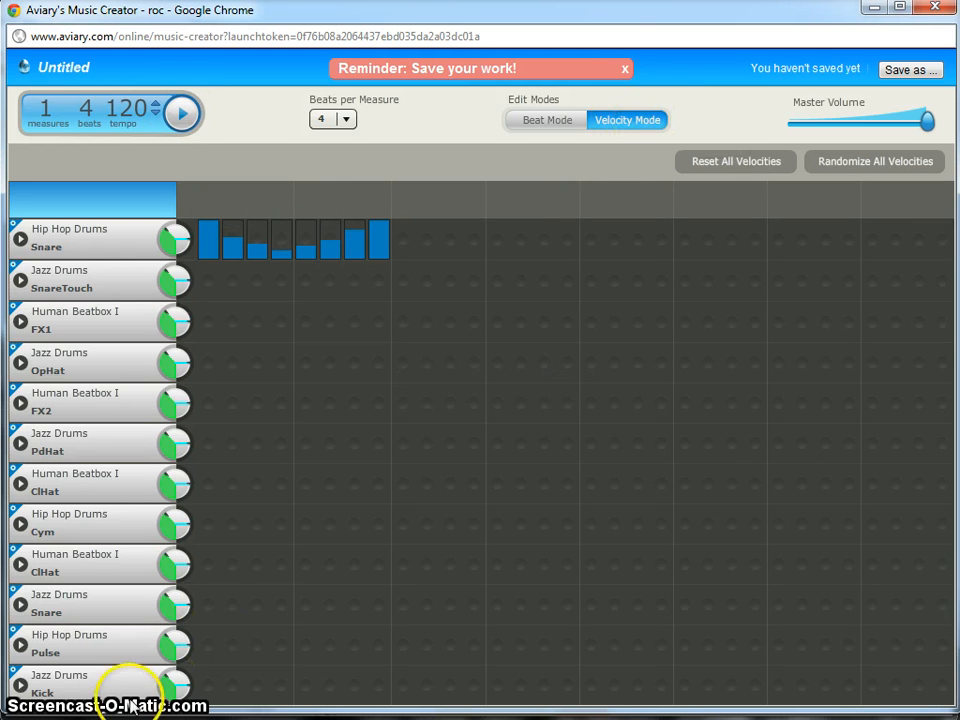
Step: Play the snare pattern at a low master volume, and return the master volume to maximum before stopping playback
left_click(77, 713)
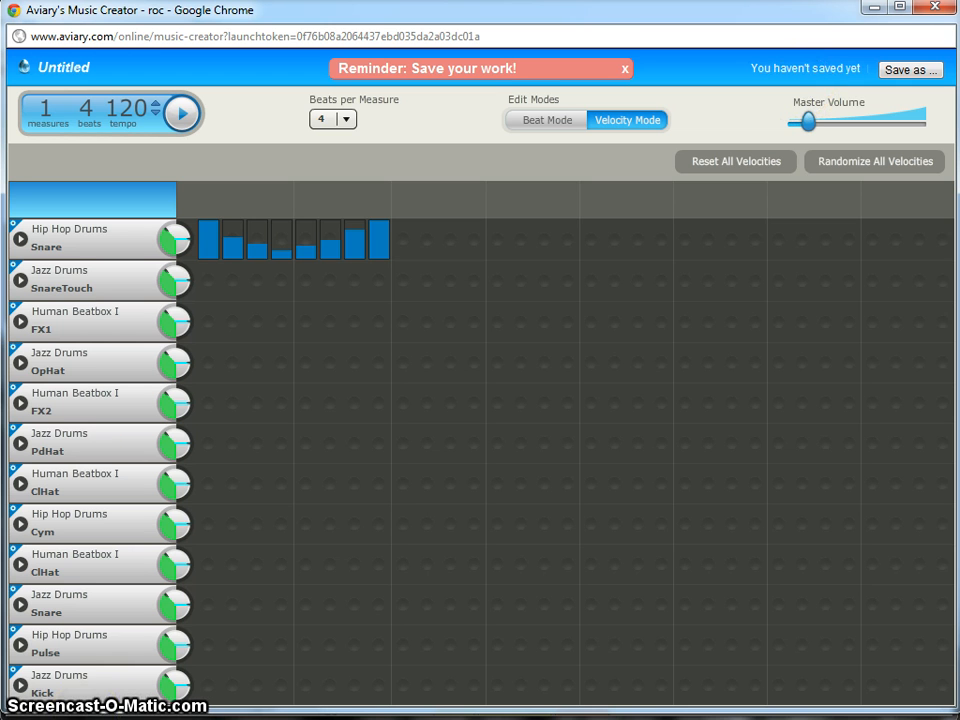
key("space")
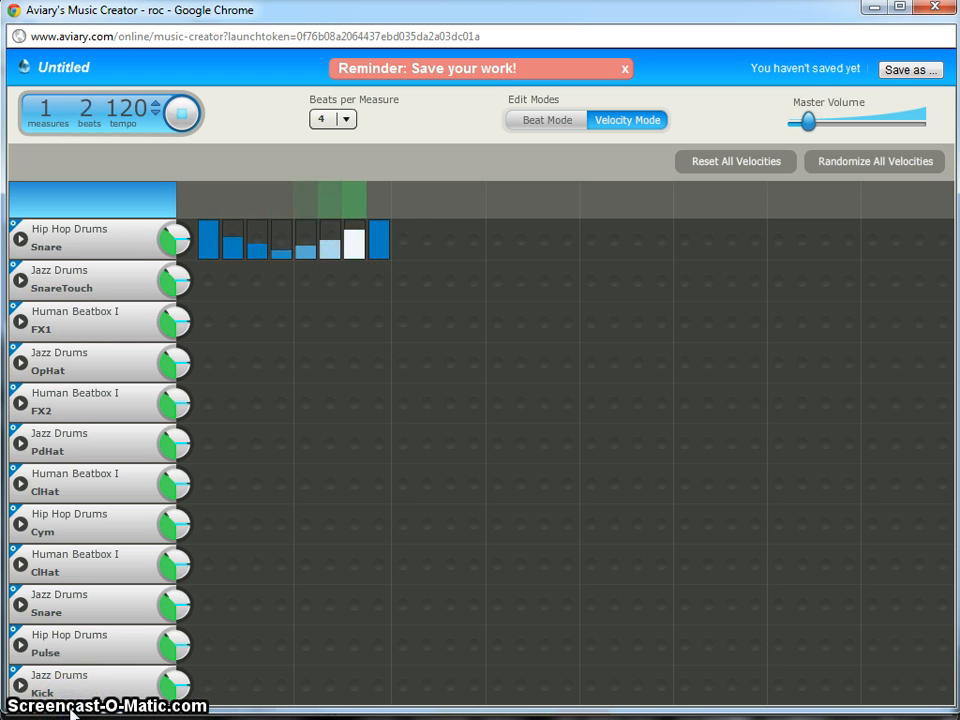
left_click_drag(809, 122, 928, 122)
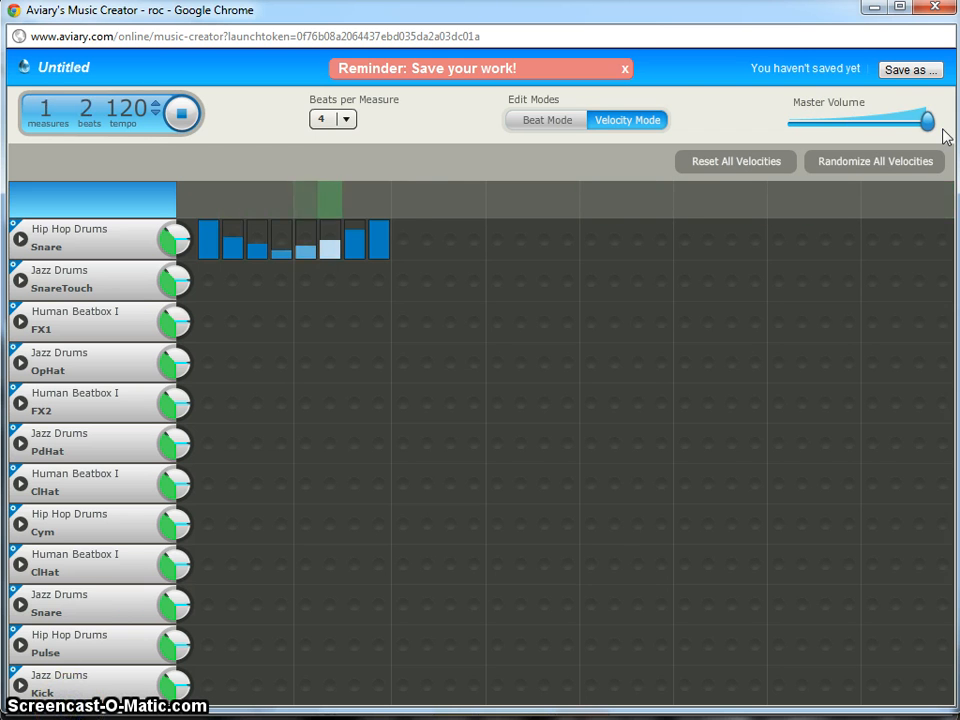
left_click(181, 116)
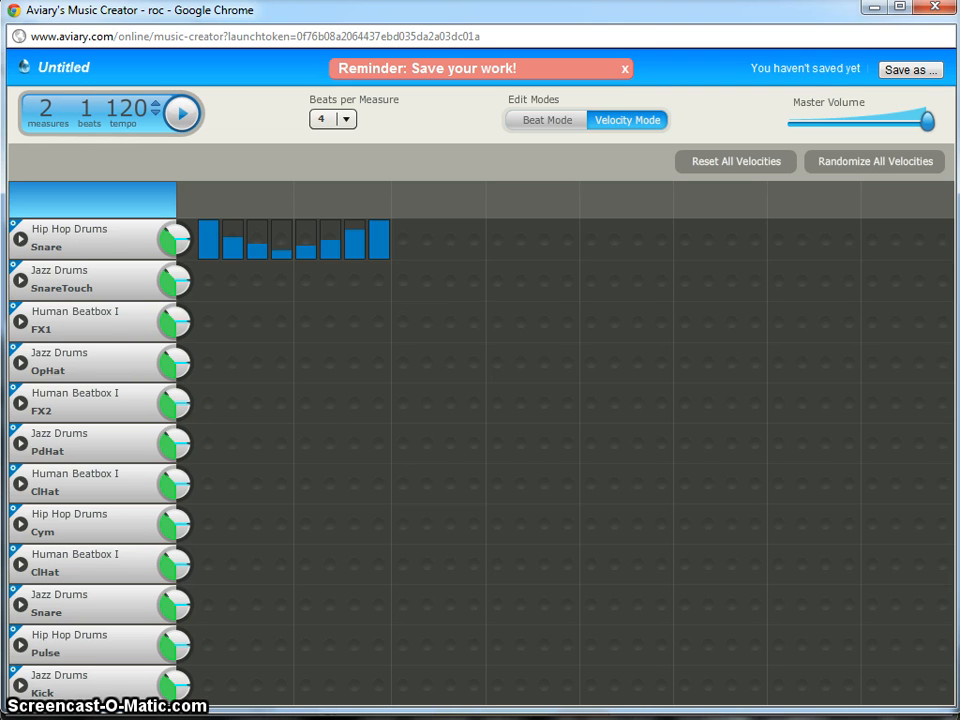
left_click(337, 458)
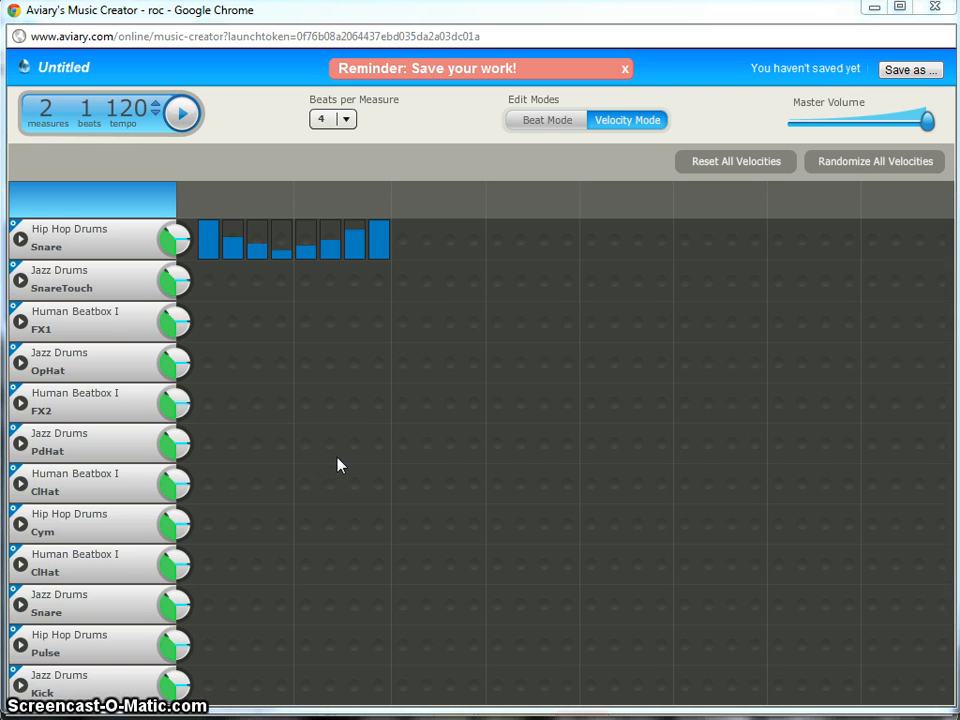
left_click(174, 250)
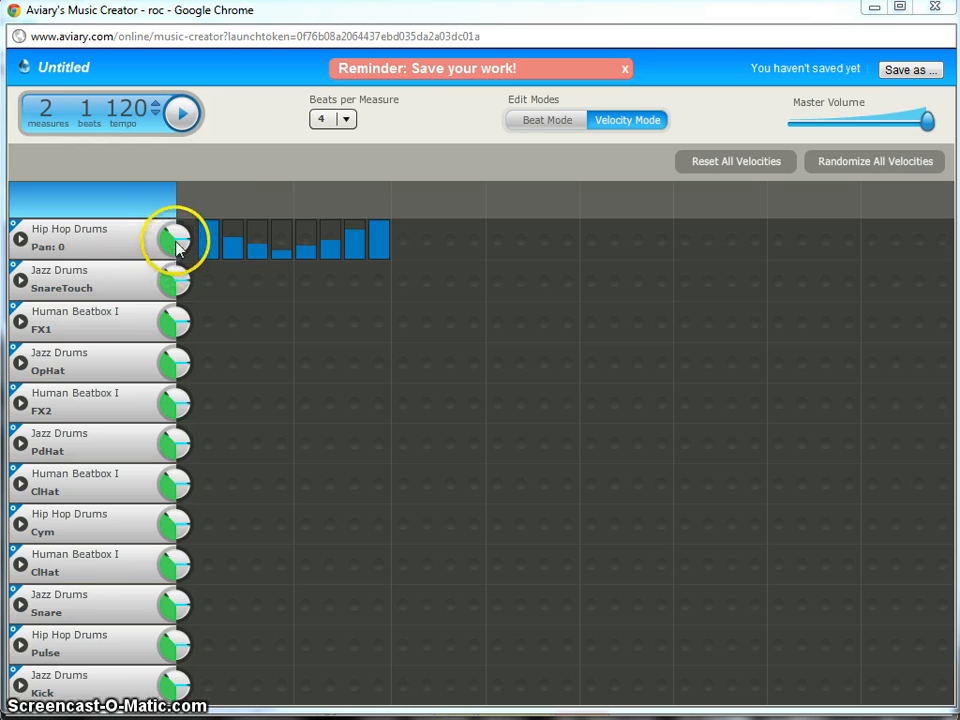
left_click(233, 266)
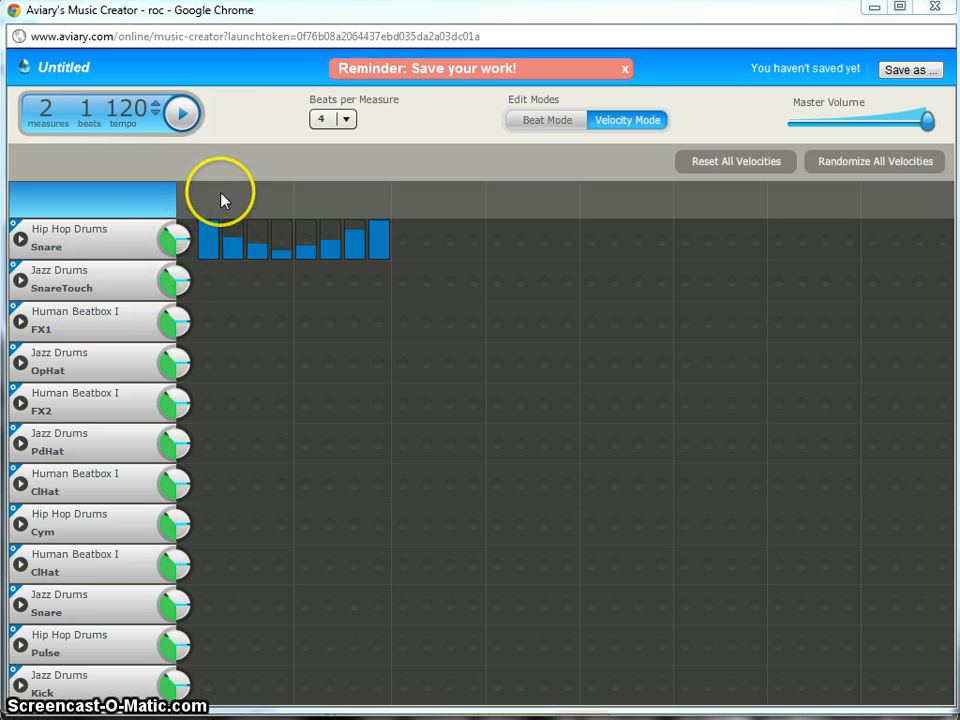
left_click(383, 288)
left_click(424, 298)
key("ctrl+l")
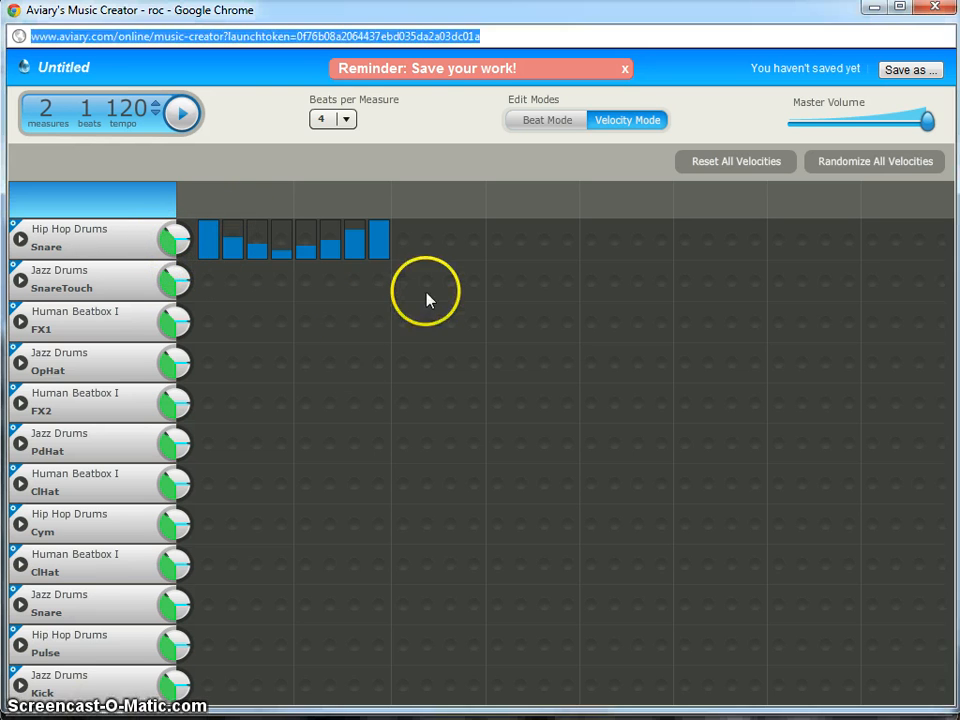
Step: In Beat Mode, clear the grid and fill the first 18 slots of the Hip Hop Drums Snare and Jazz Drums SnareTouch rows
left_click(426, 292)
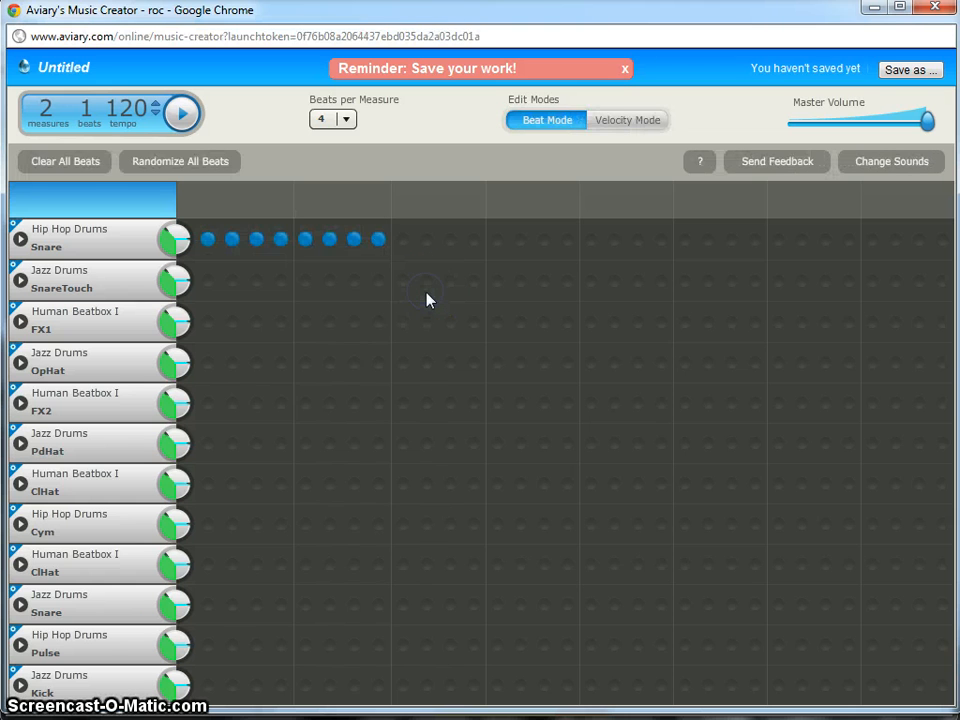
left_click(71, 162)
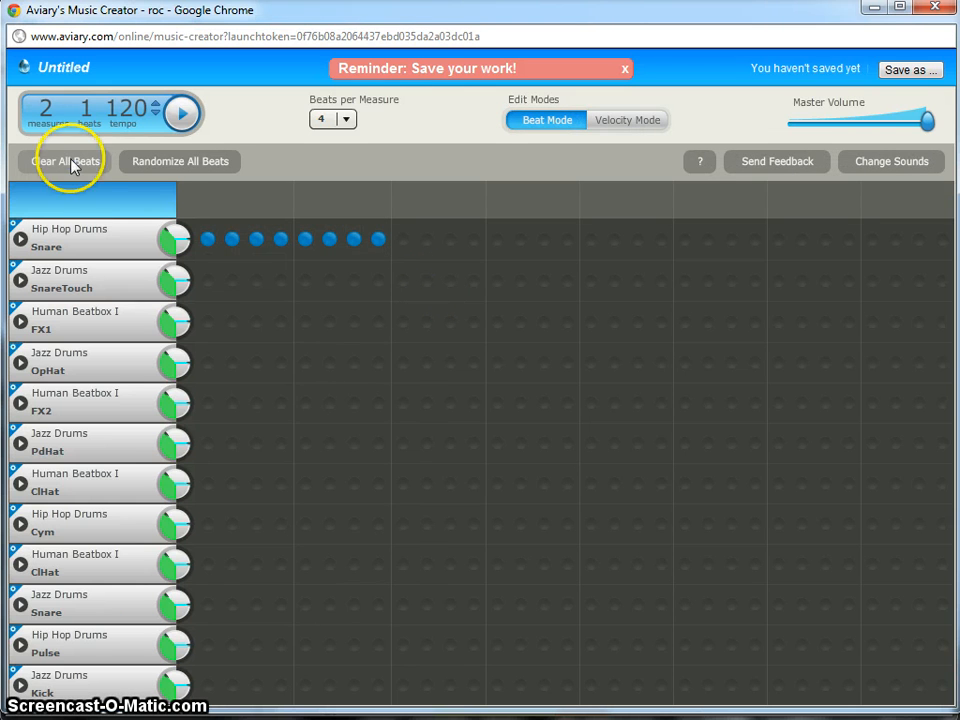
left_click(208, 235)
mouse_move(208, 235)
left_mouse_down()
mouse_move(227, 244)
mouse_move(595, 254)
left_mouse_up()
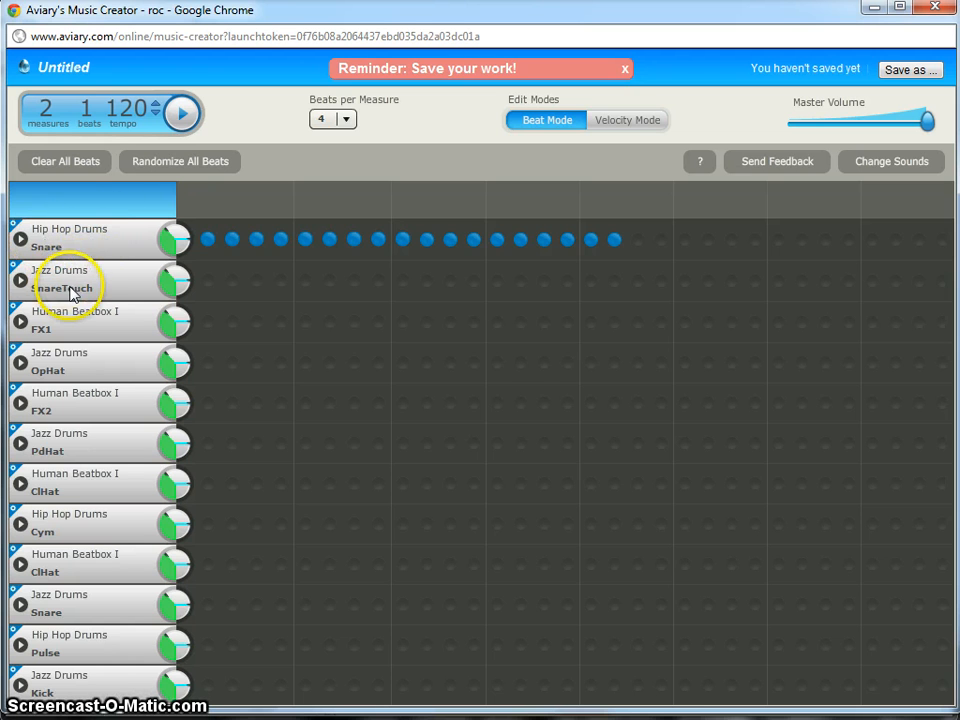
left_click_drag(213, 290, 557, 293)
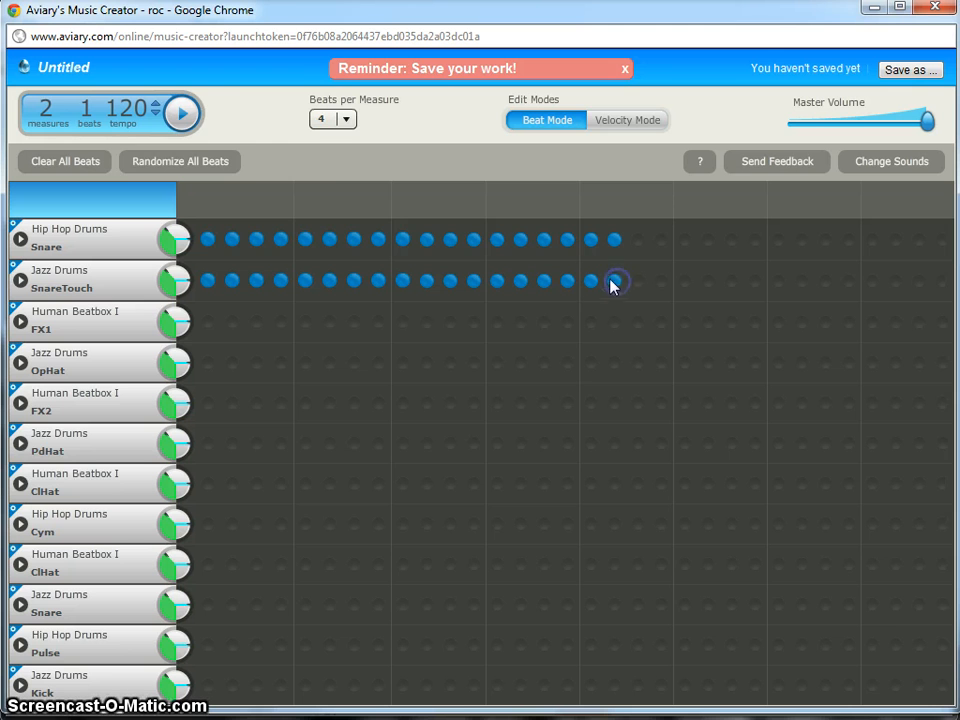
Step: Lower the Jazz Drums SnareTouch row's volume to 26, playing the pattern before and after the change
left_click(182, 114)
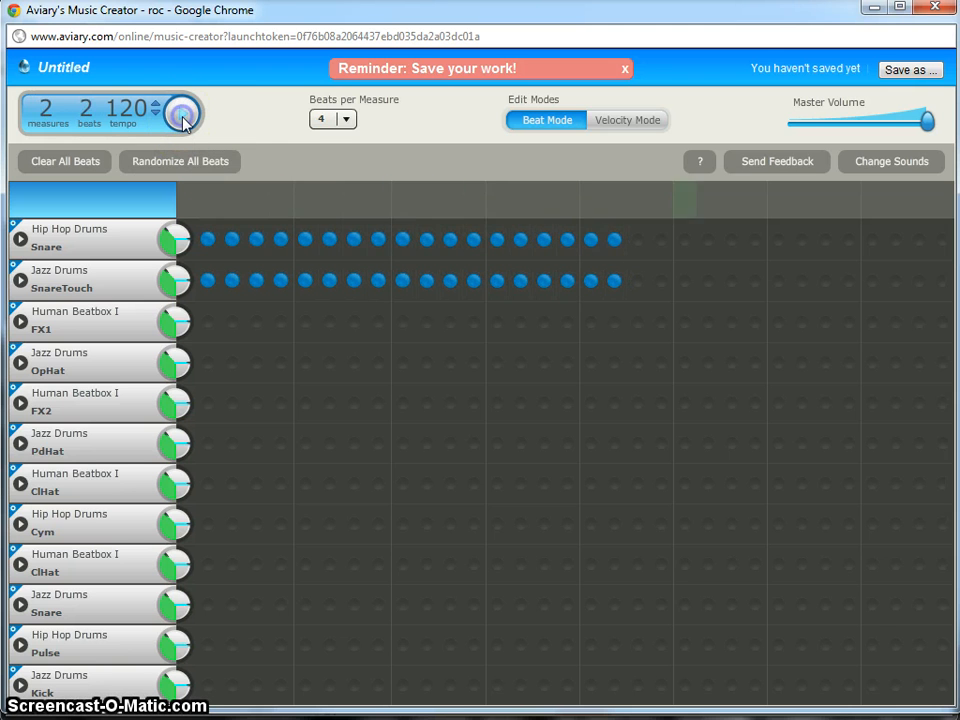
left_click_drag(175, 282, 169, 319)
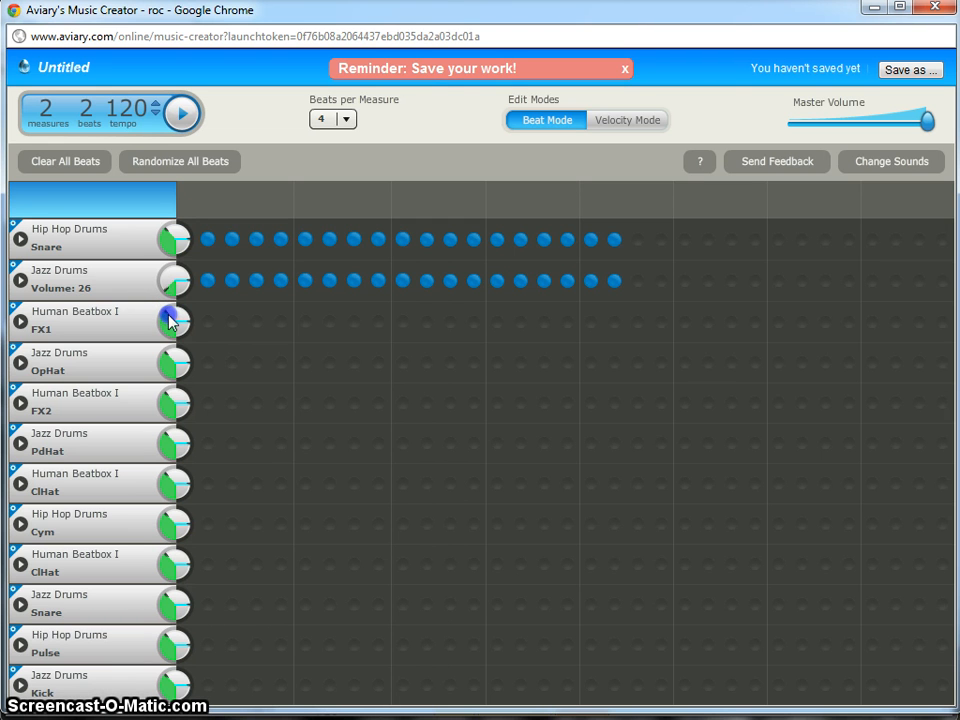
left_click(172, 295)
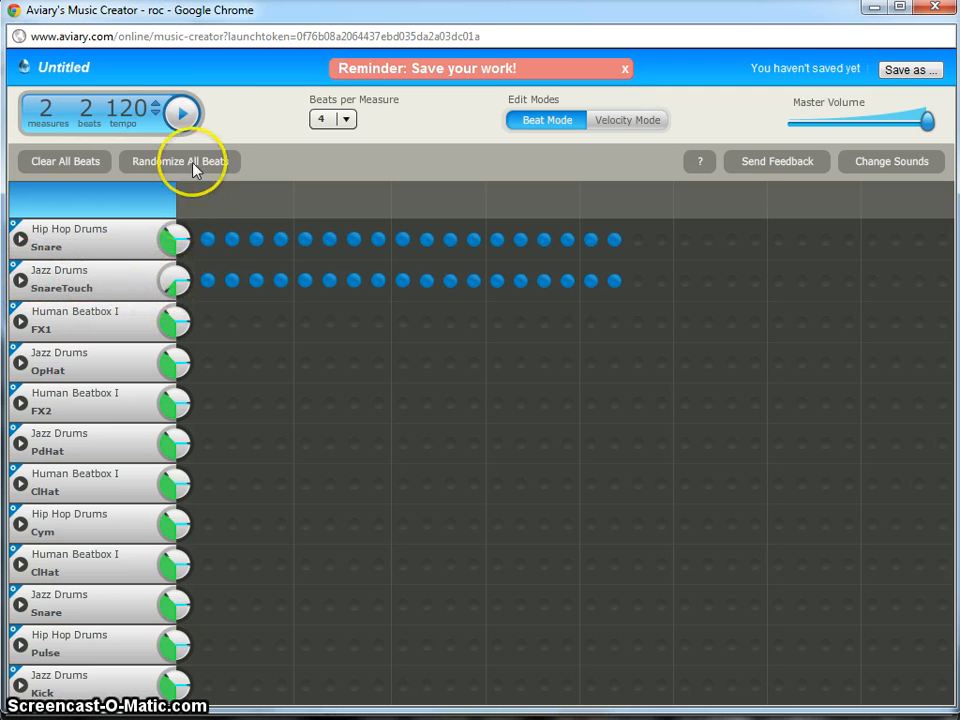
left_click(184, 114)
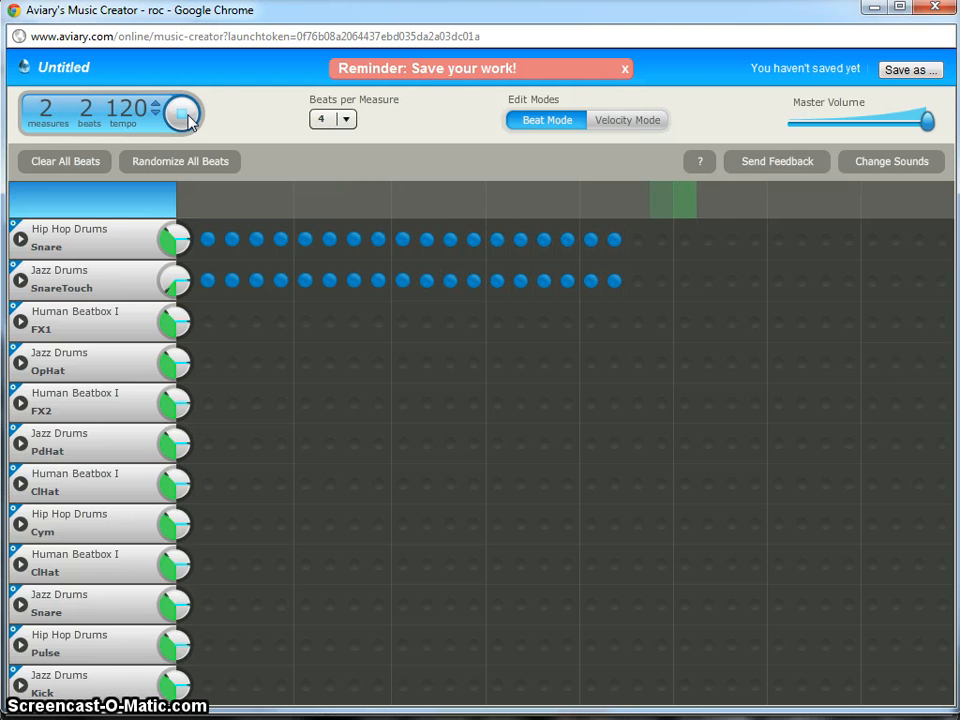
left_click(212, 246)
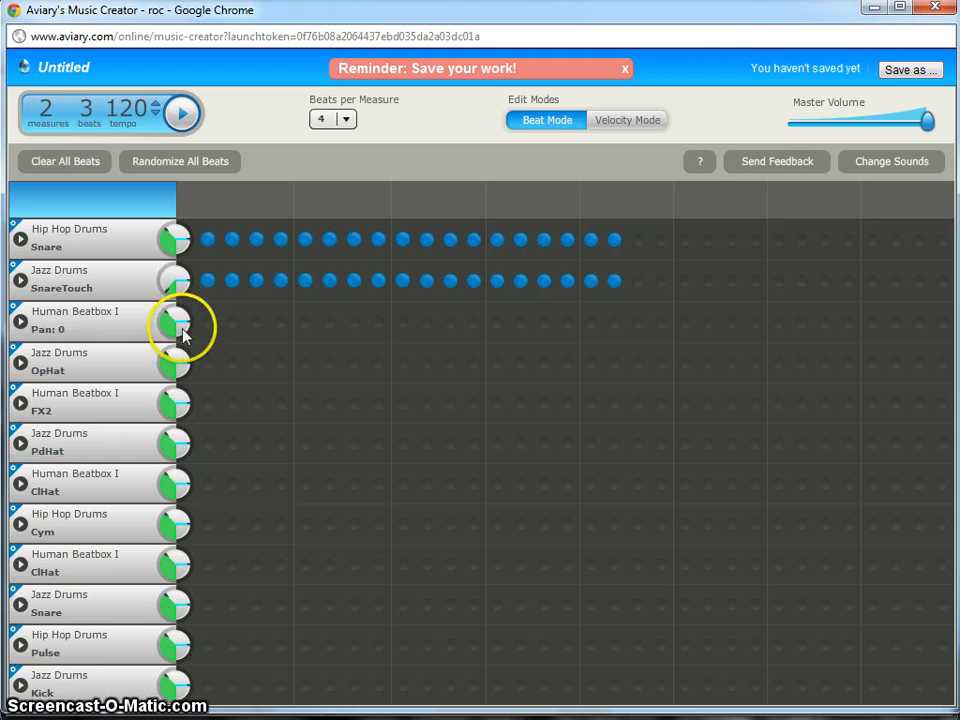
Step: Fill the first 18 slots of the Human Beatbox I FX1 row and play the three rows together
left_click_drag(207, 321, 571, 321)
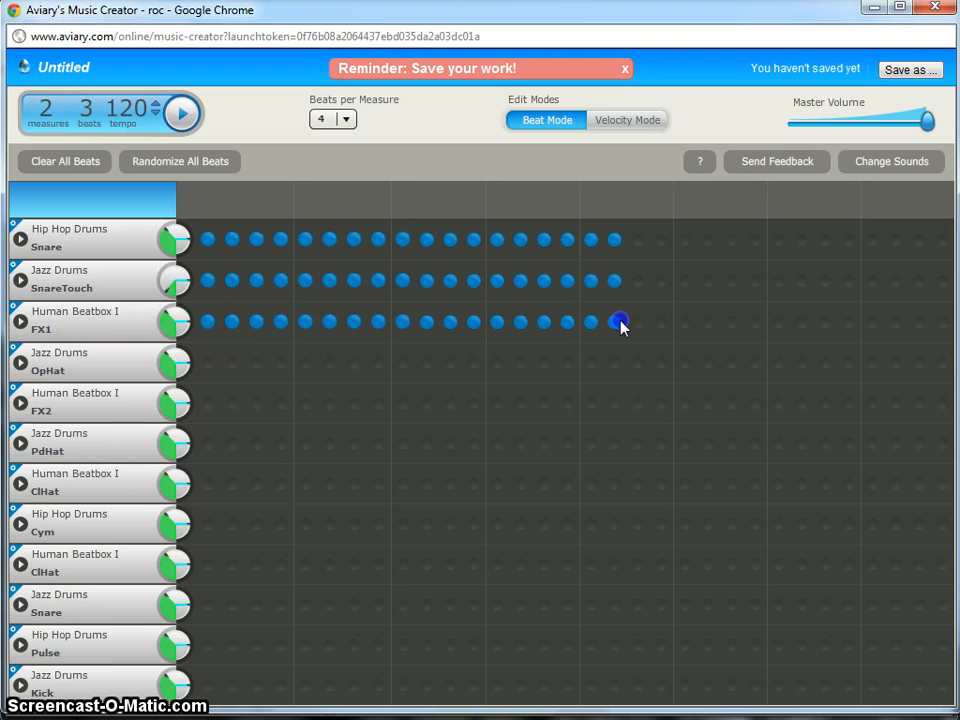
left_click(182, 113)
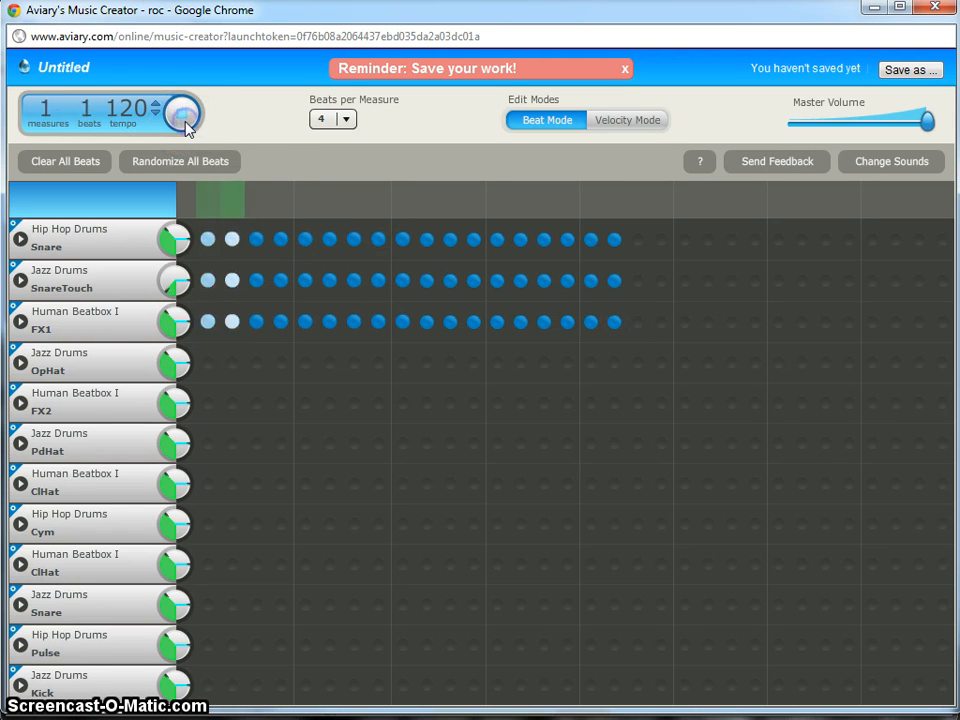
left_click(185, 122)
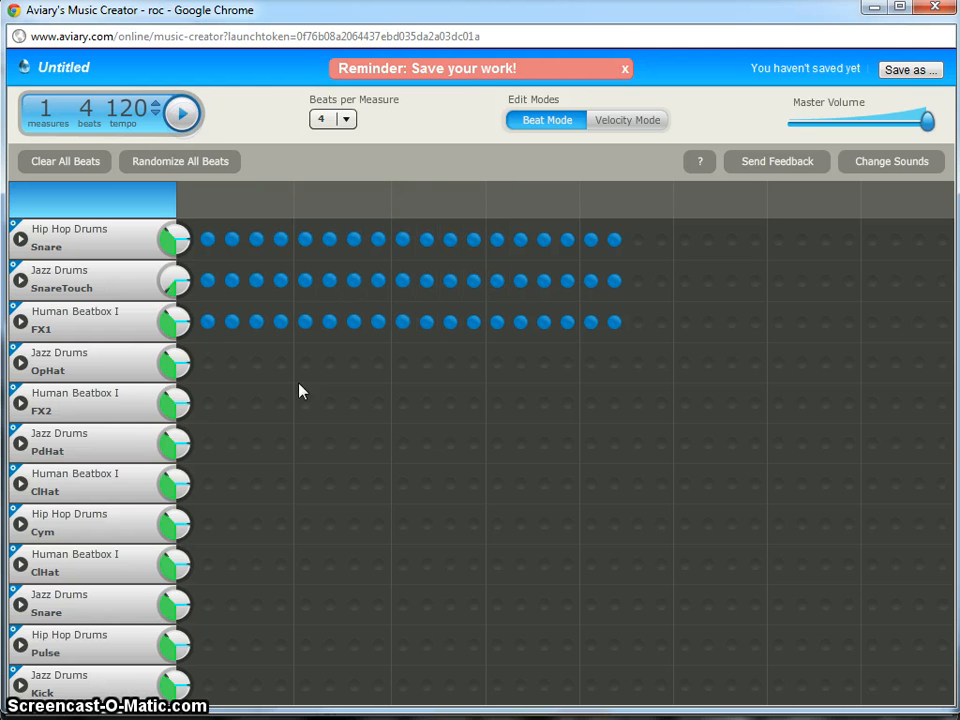
Step: Erase every beat from the Hip Hop Drums Snare row and play the remaining SnareTouch and FX1 rows
left_click(208, 239)
left_click_drag(208, 243, 525, 250)
left_click_drag(603, 245, 616, 242)
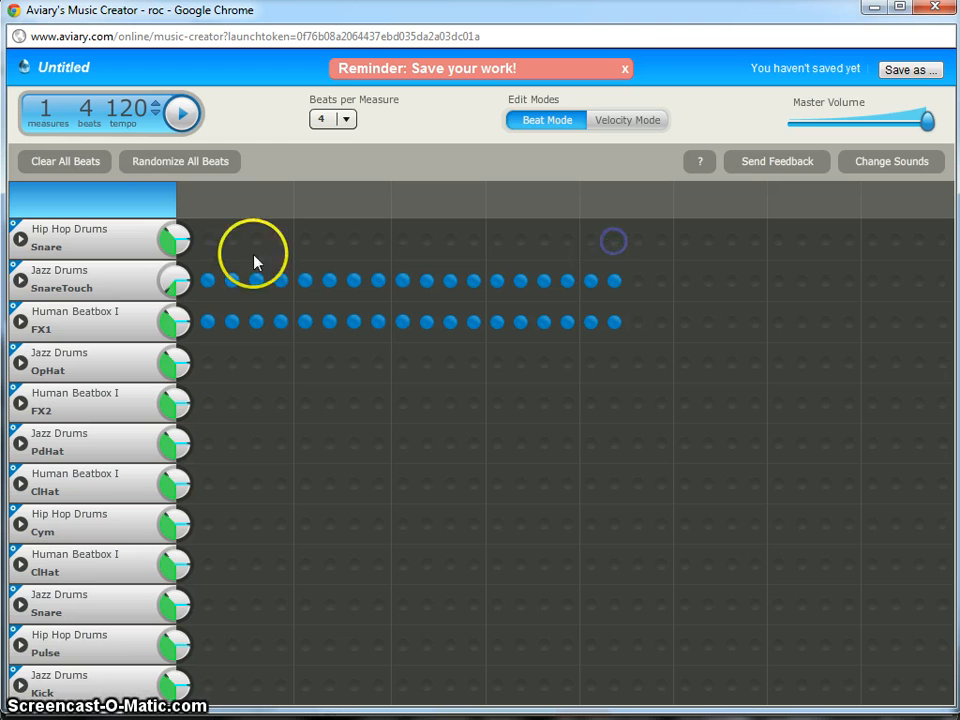
left_click(183, 116)
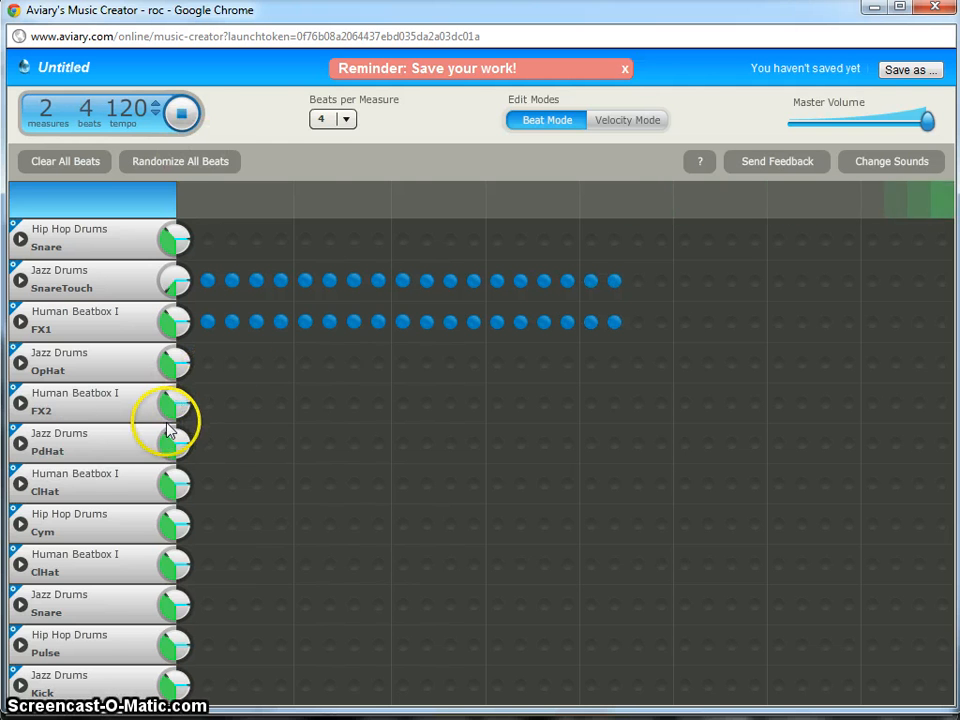
left_click(184, 112)
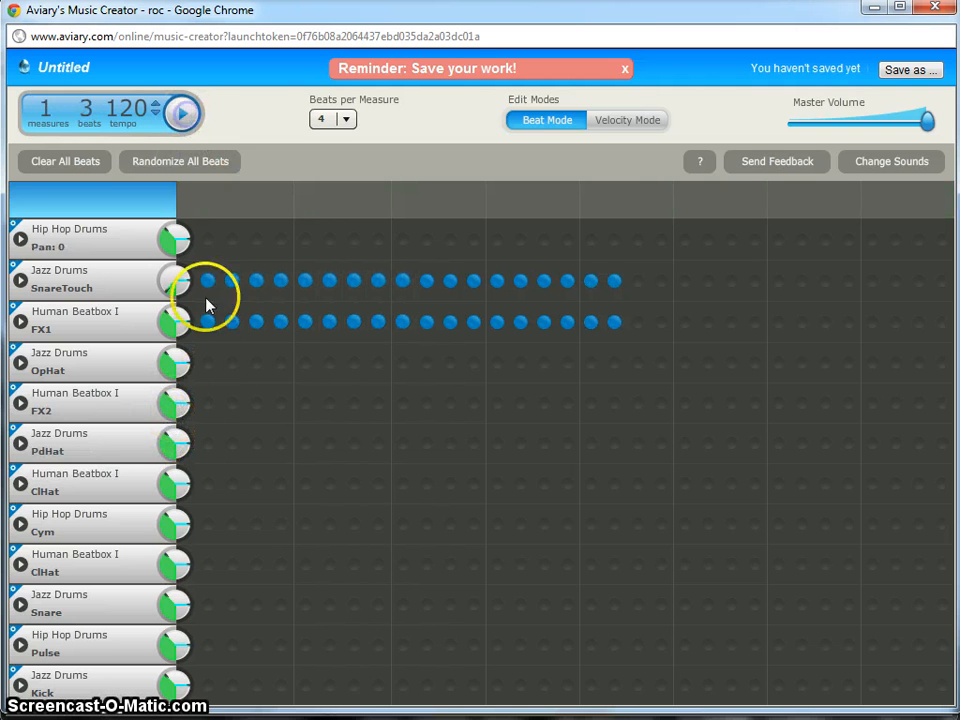
Step: Raise the Human Beatbox I FX2 row's volume to maximum and fill its first 18 slots with beats
left_click(166, 401)
left_click(105, 403)
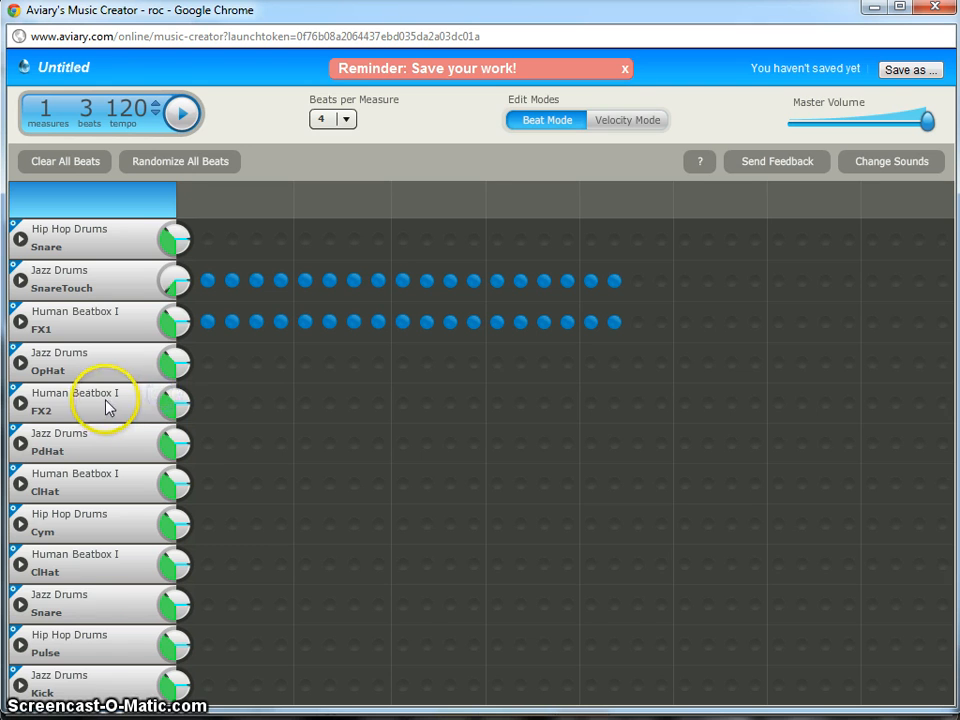
left_click_drag(167, 400, 194, 393)
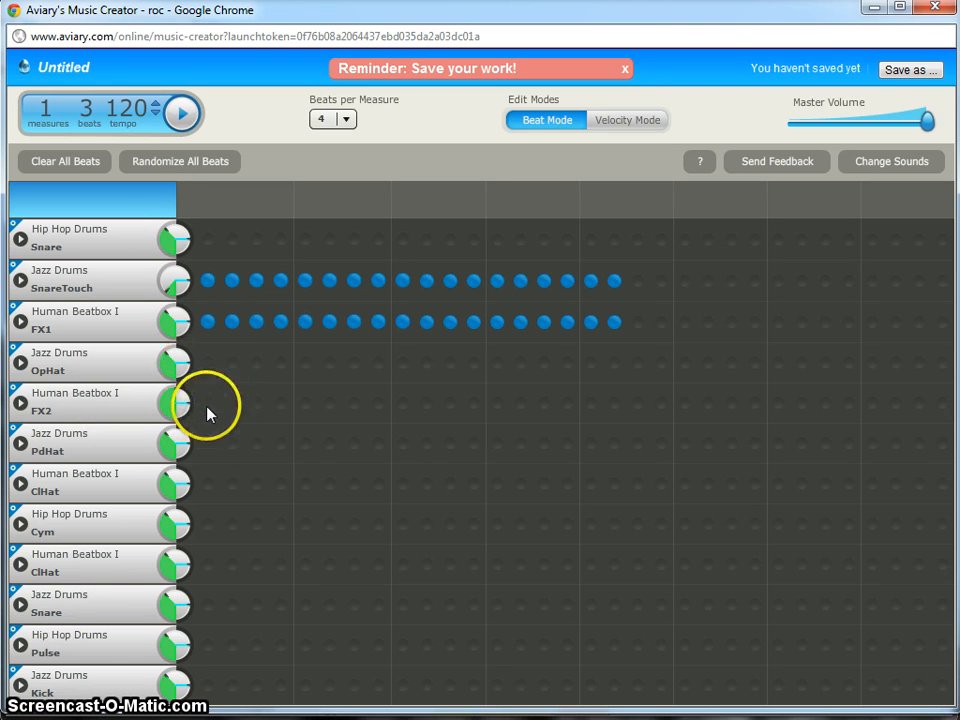
left_click_drag(207, 408, 632, 408)
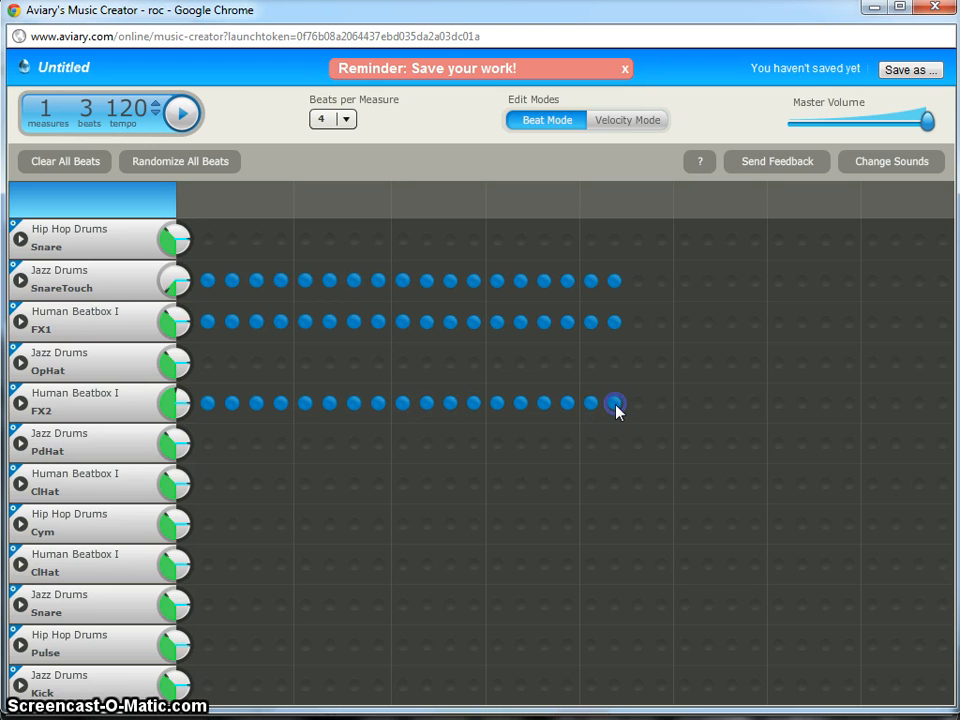
Step: Lower the Human Beatbox I FX1 row's volume to about 30 and erase all beats from the FX2 row
left_click_drag(167, 304, 172, 360)
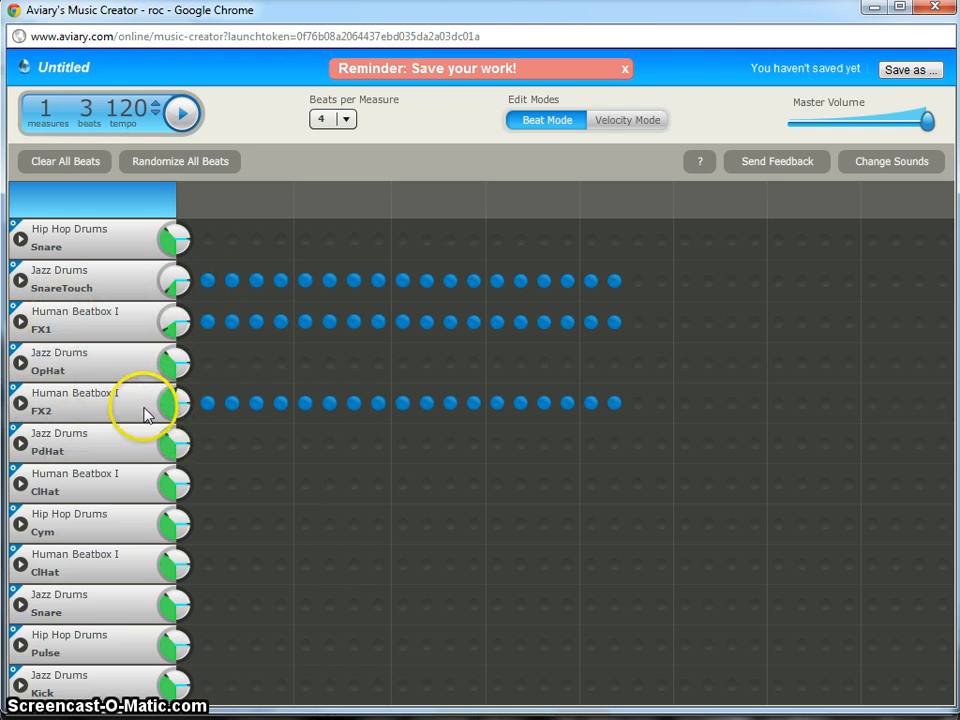
mouse_move(205, 405)
left_mouse_down()
mouse_move(514, 418)
mouse_move(617, 405)
left_mouse_up()
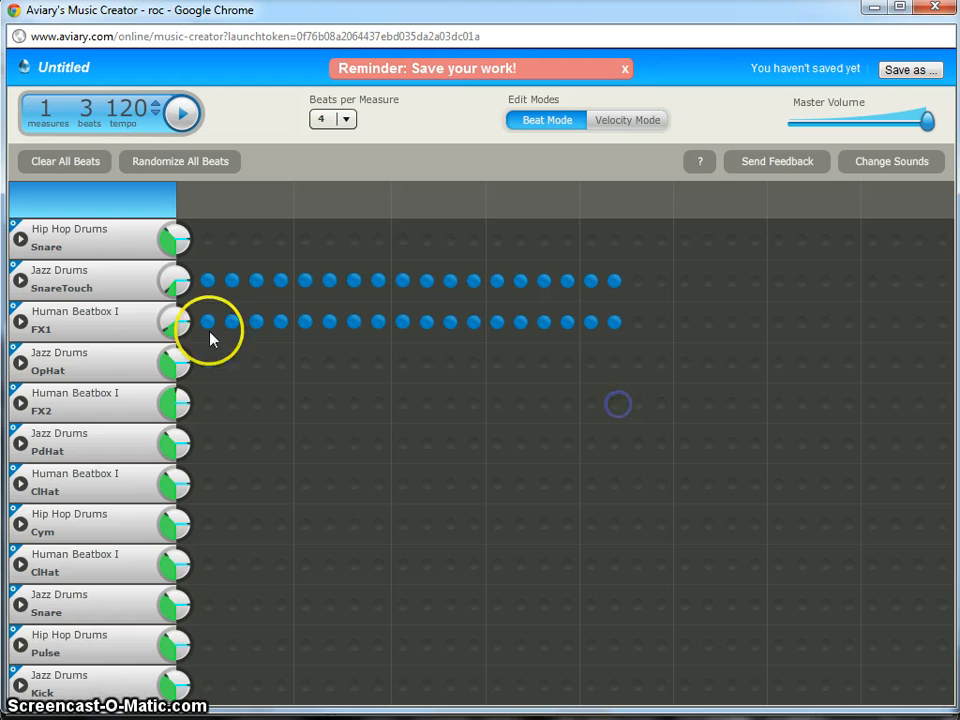
mouse_move(173, 288)
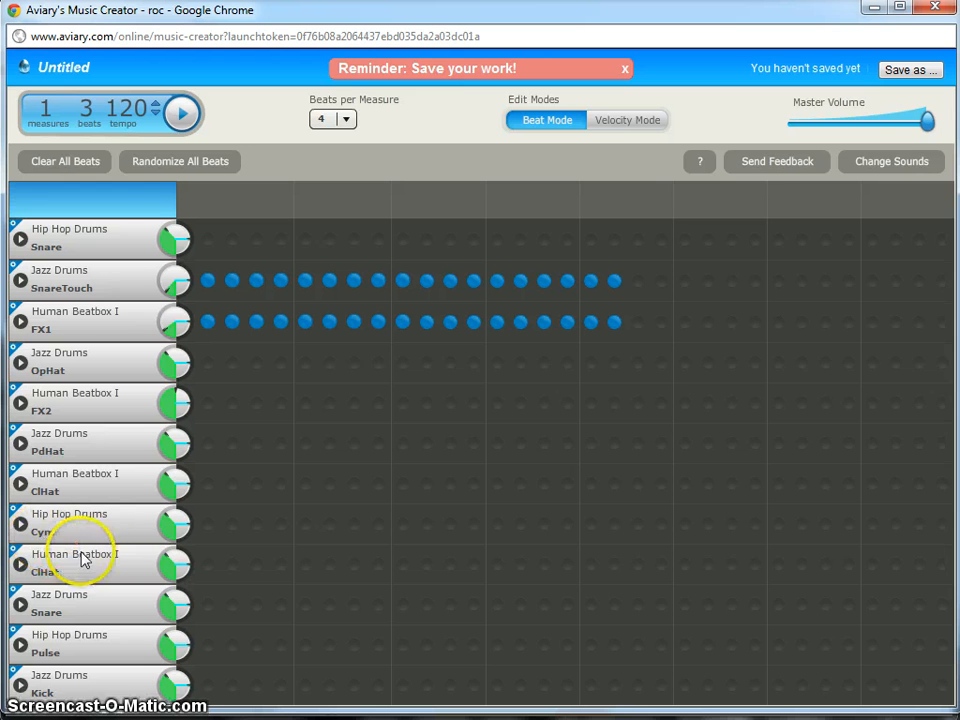
Step: Preview the TomL sound from the Fusion Drums set and replace the Jazz Drums OpHat row's sound with it
left_click(872, 163)
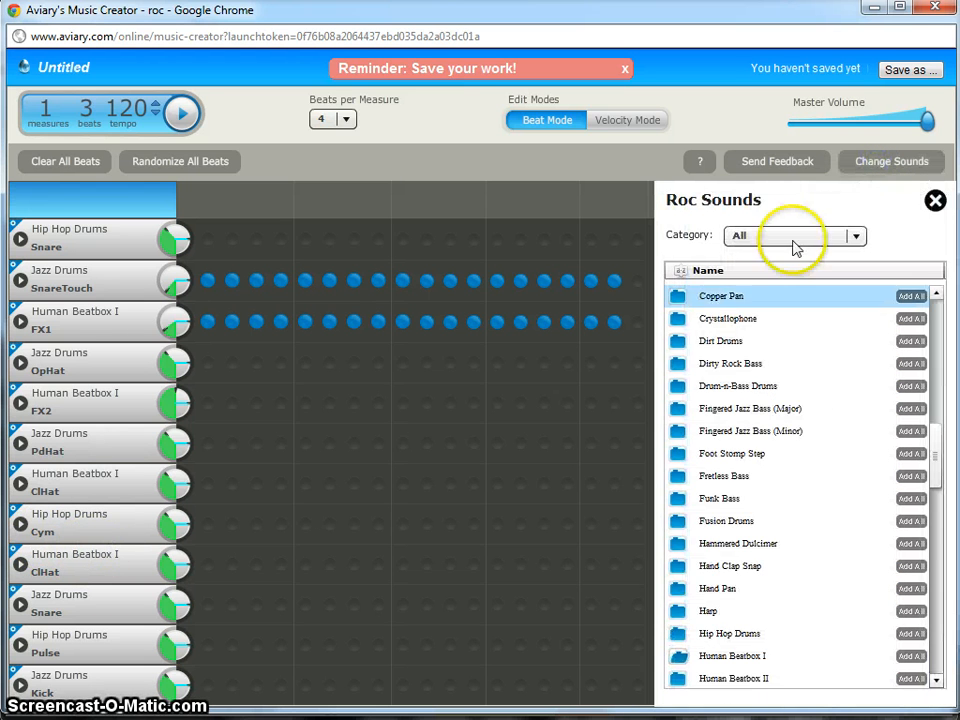
left_click(719, 522)
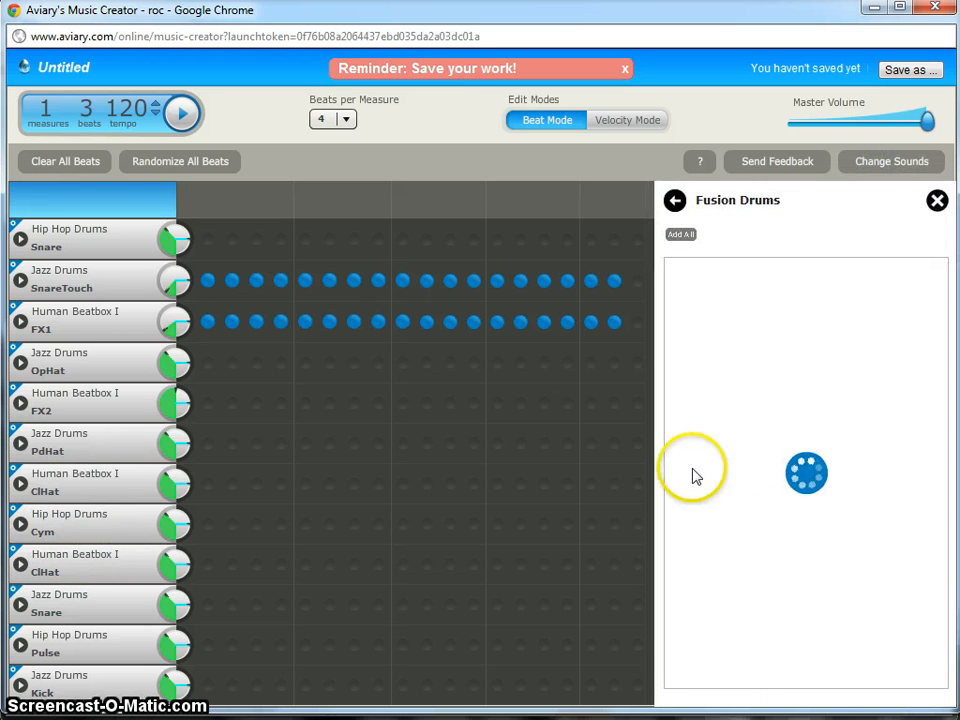
left_click(677, 388)
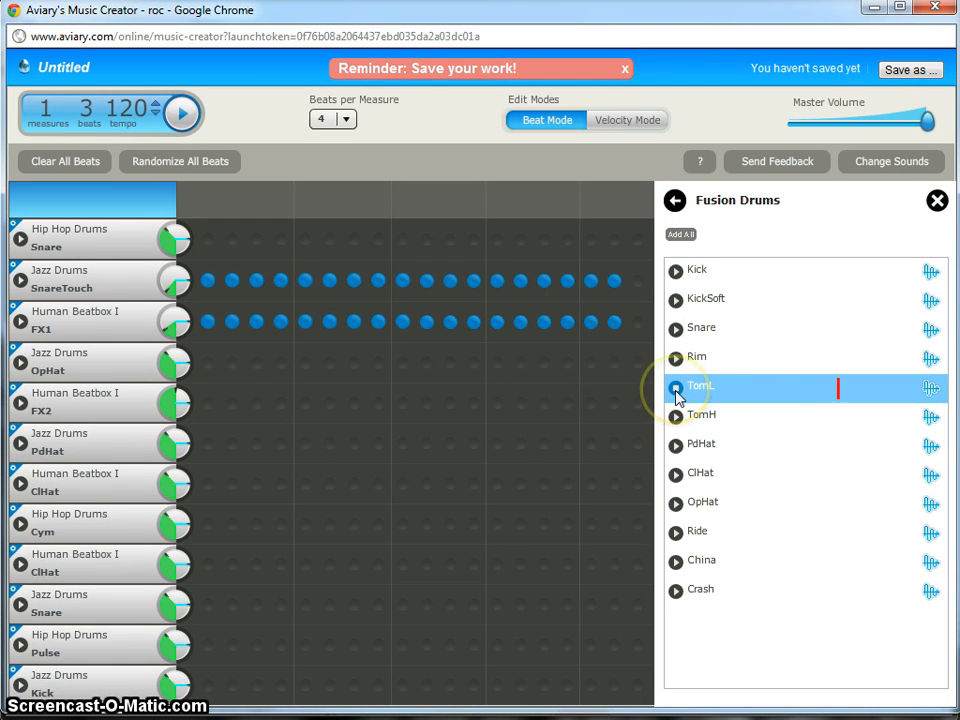
left_click_drag(680, 390, 251, 373)
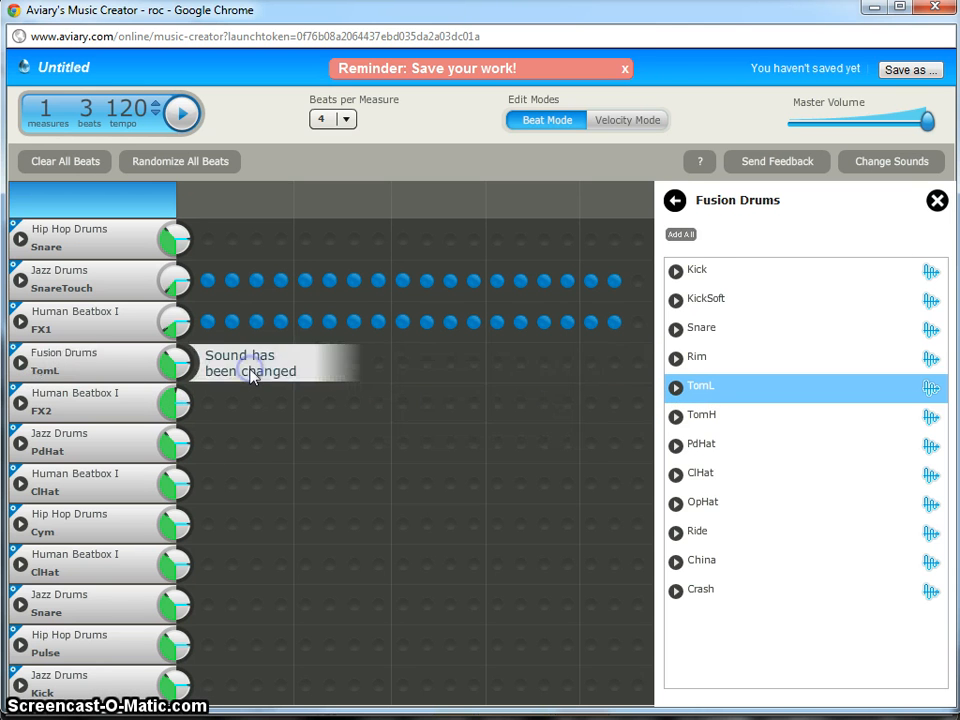
Step: Raise the Fusion Drums TomL row's volume to maximum, fill its first 18 slots and play the pattern
mouse_move(167, 354)
left_mouse_down()
mouse_move(182, 347)
mouse_move(236, 368)
mouse_move(229, 326)
mouse_move(210, 366)
mouse_move(610, 374)
left_mouse_up()
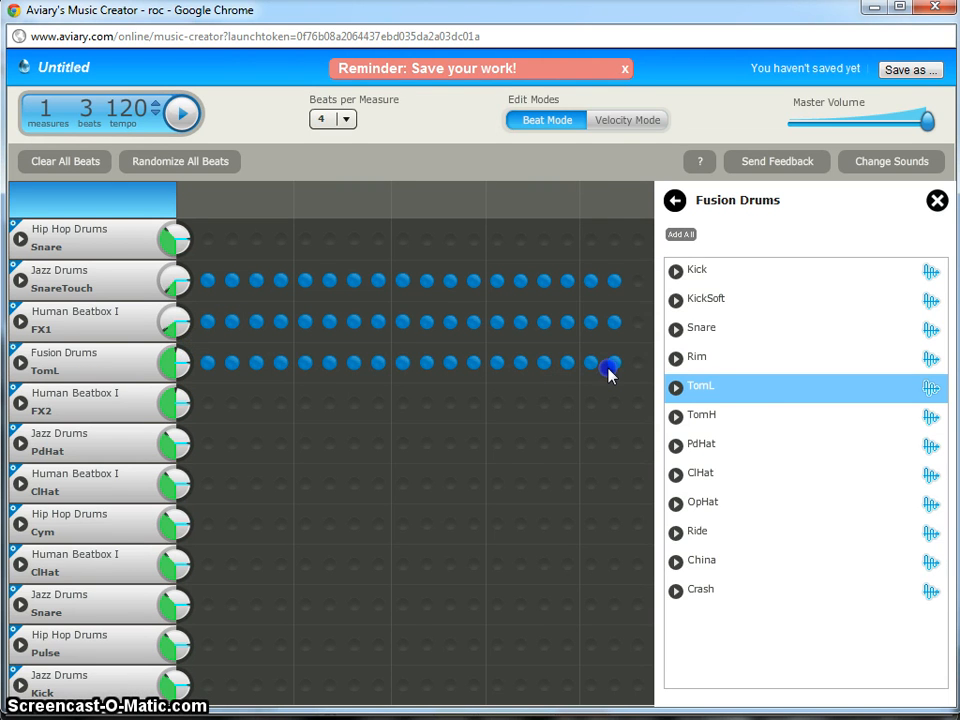
left_click(938, 201)
left_click(182, 114)
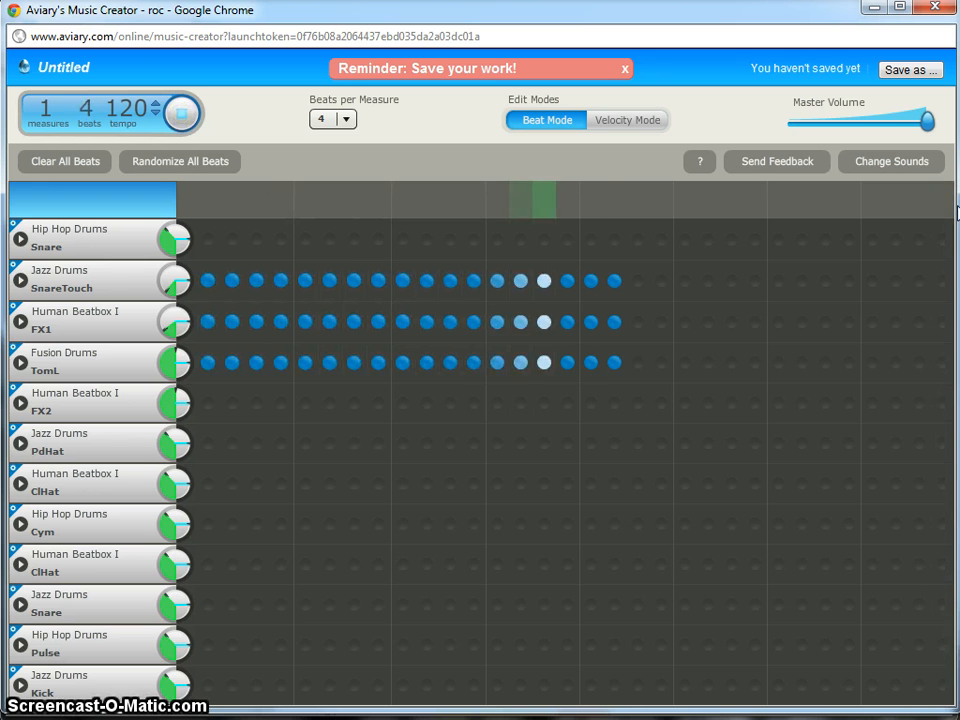
left_click(189, 95)
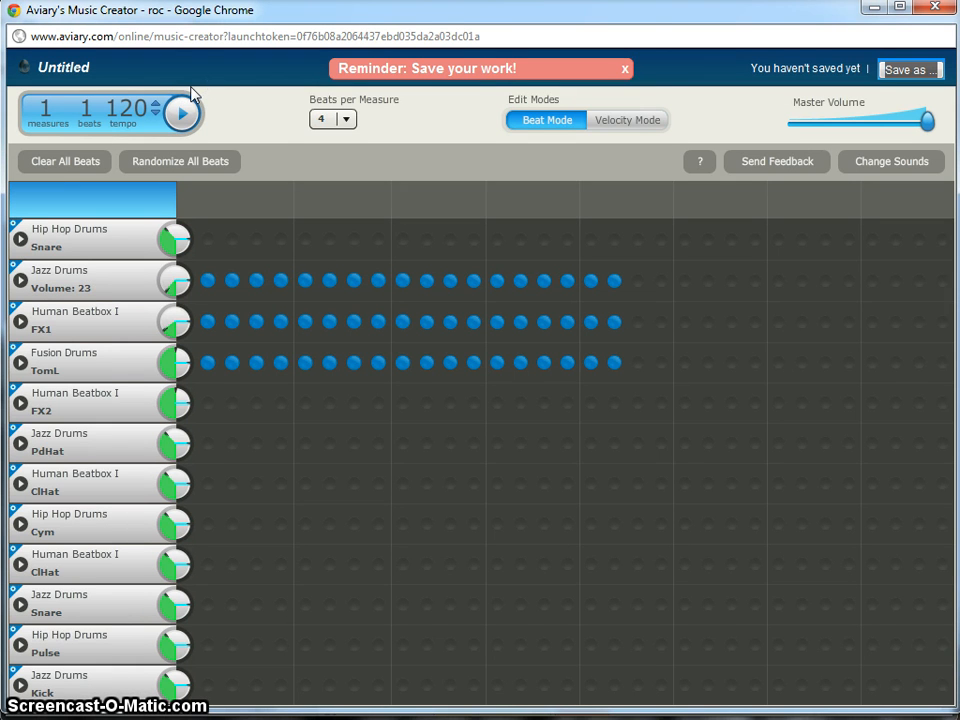
Step: Raise the Jazz Drums SnareTouch and Human Beatbox I FX1 volumes to maximum and play the pattern
left_click_drag(174, 281, 174, 228)
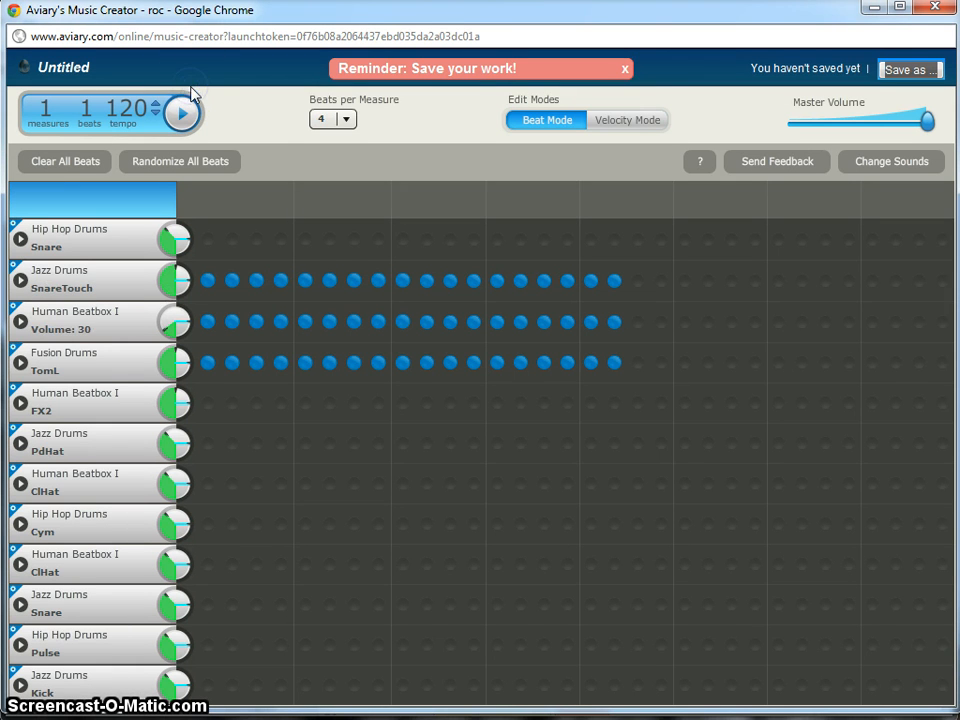
left_click(184, 114)
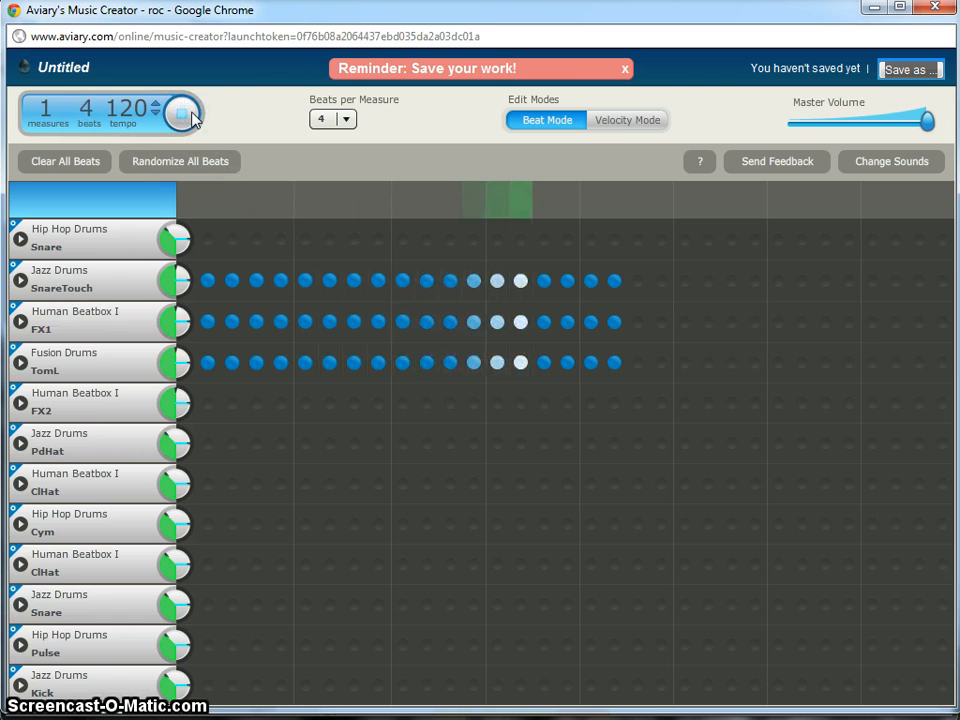
left_click(184, 114)
Step: Lower the Jazz Drums SnareTouch row's volume to about half and set its pan to 100
mouse_move(163, 291)
left_mouse_down()
mouse_move(171, 268)
mouse_move(176, 275)
left_mouse_up()
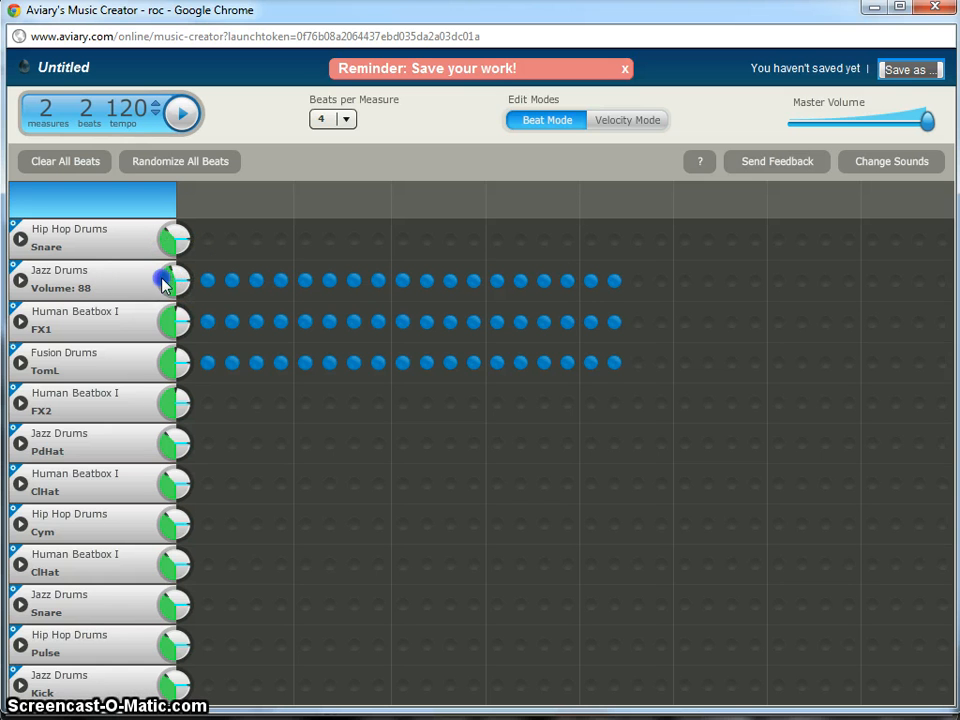
left_click_drag(159, 319, 159, 319)
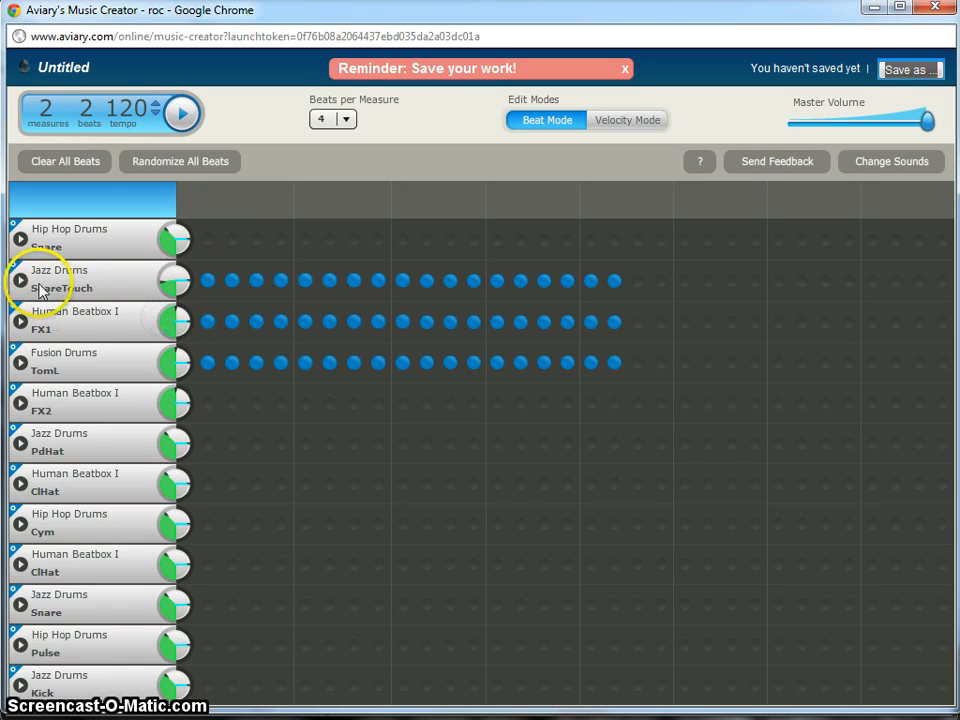
mouse_move(178, 286)
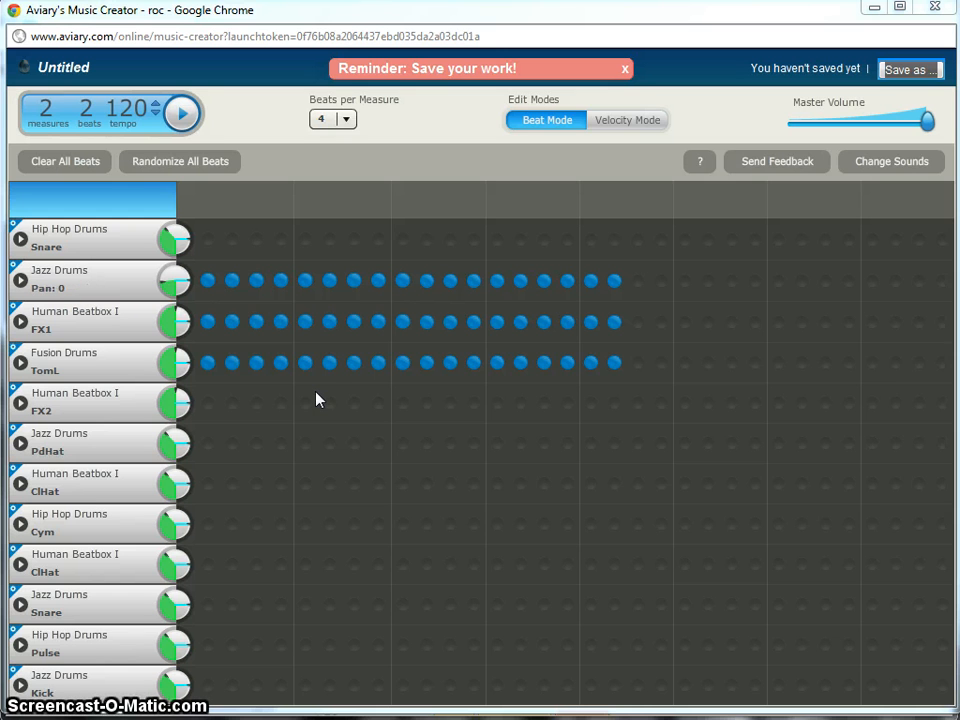
left_click_drag(187, 280, 153, 316)
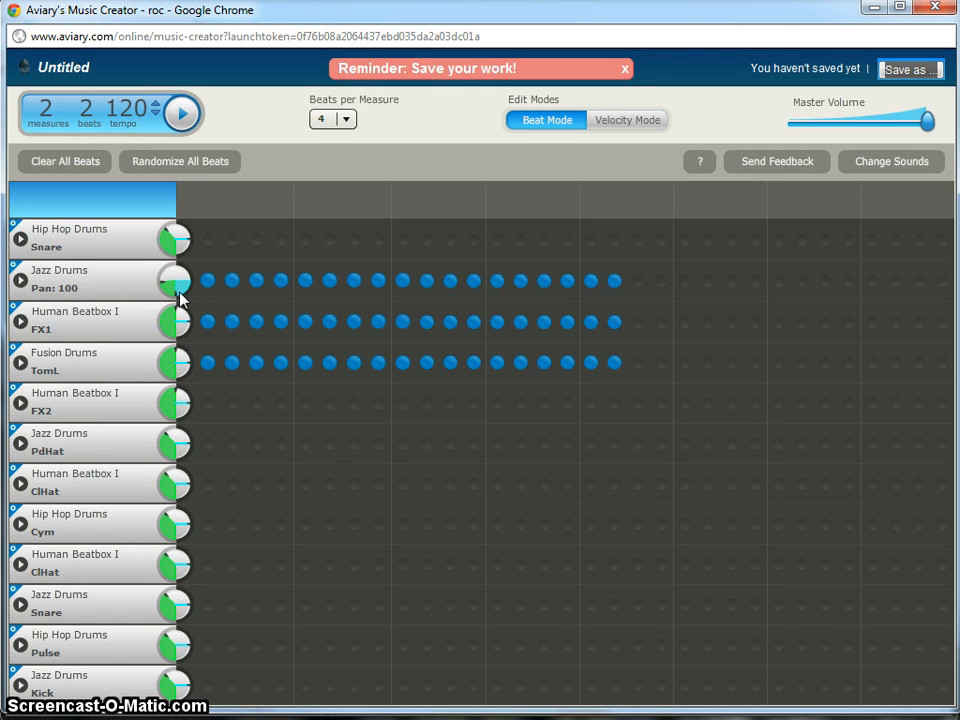
left_click(182, 286)
left_click(185, 288)
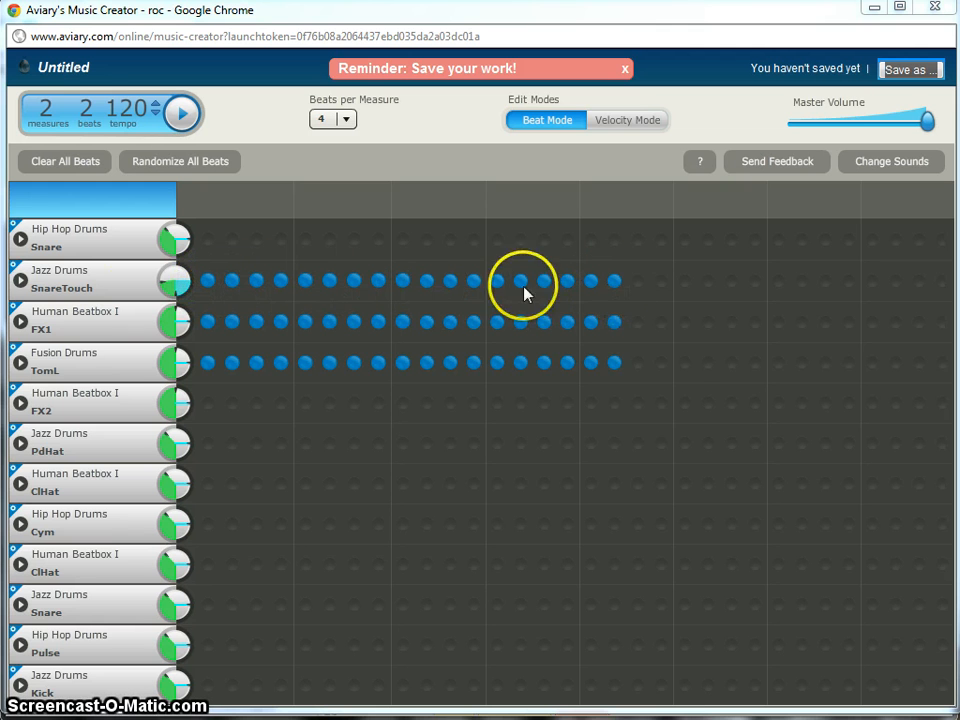
Step: Set the SnareTouch row's pan to -100, return it to the centre, and set it to 100 again
left_click_drag(168, 298, 173, 240)
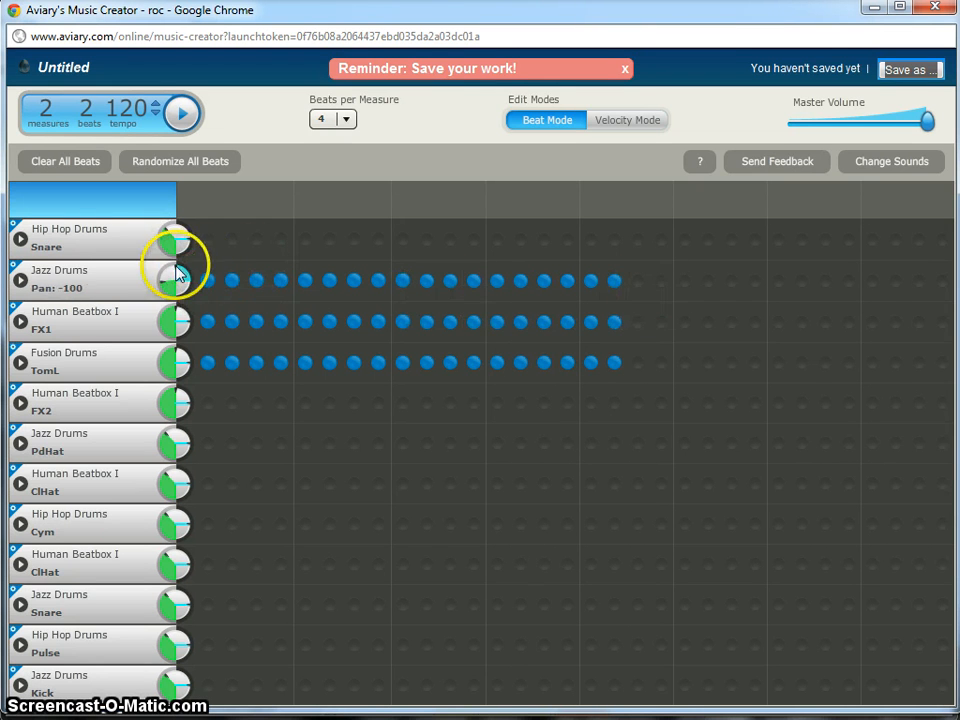
left_click_drag(176, 266, 191, 297)
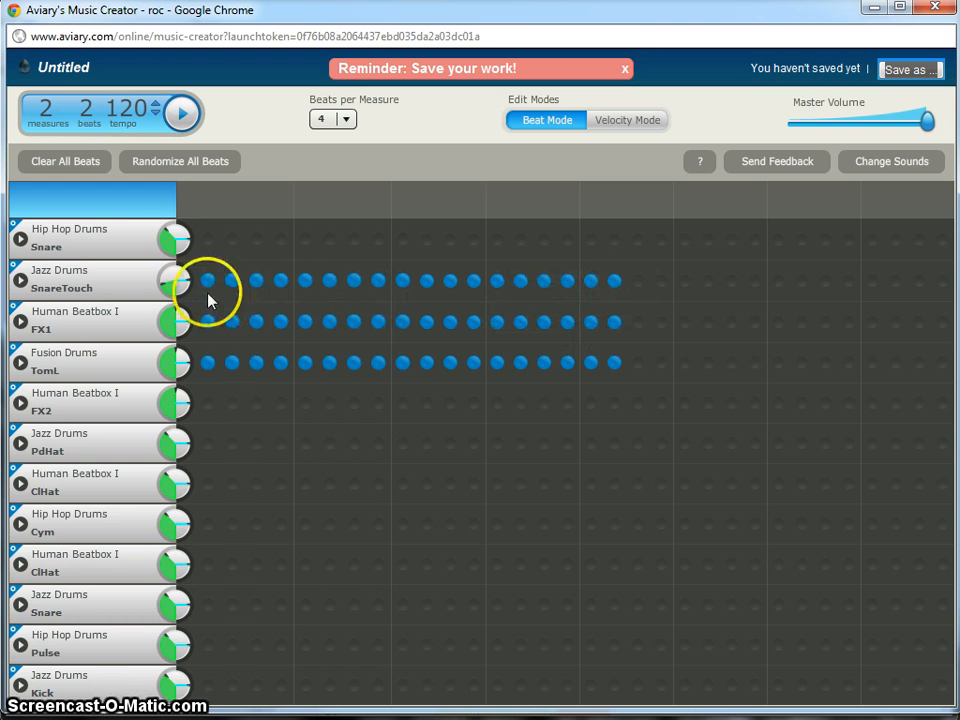
left_click_drag(184, 281, 144, 321)
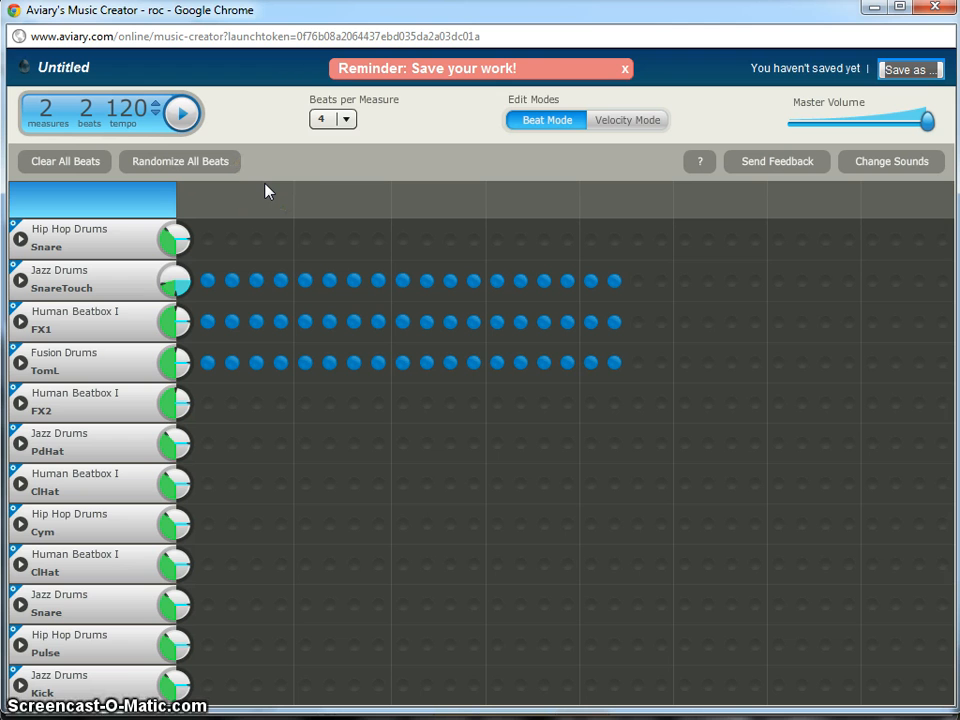
Step: Pan the SnareTouch row to -100 and play the three-row pattern
left_click(176, 280)
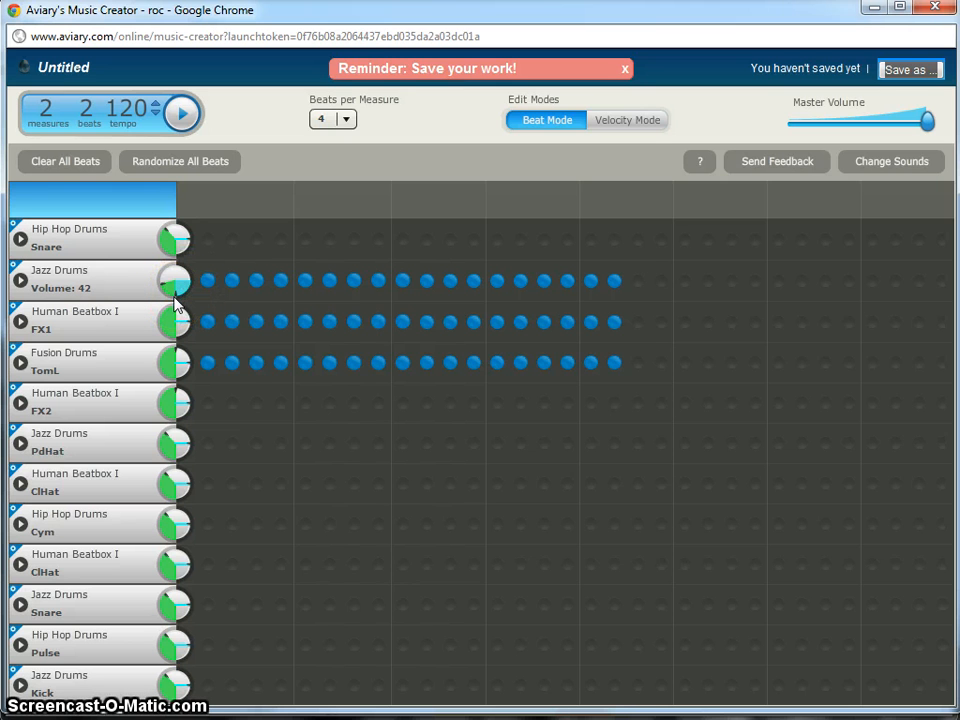
left_click_drag(177, 291, 214, 282)
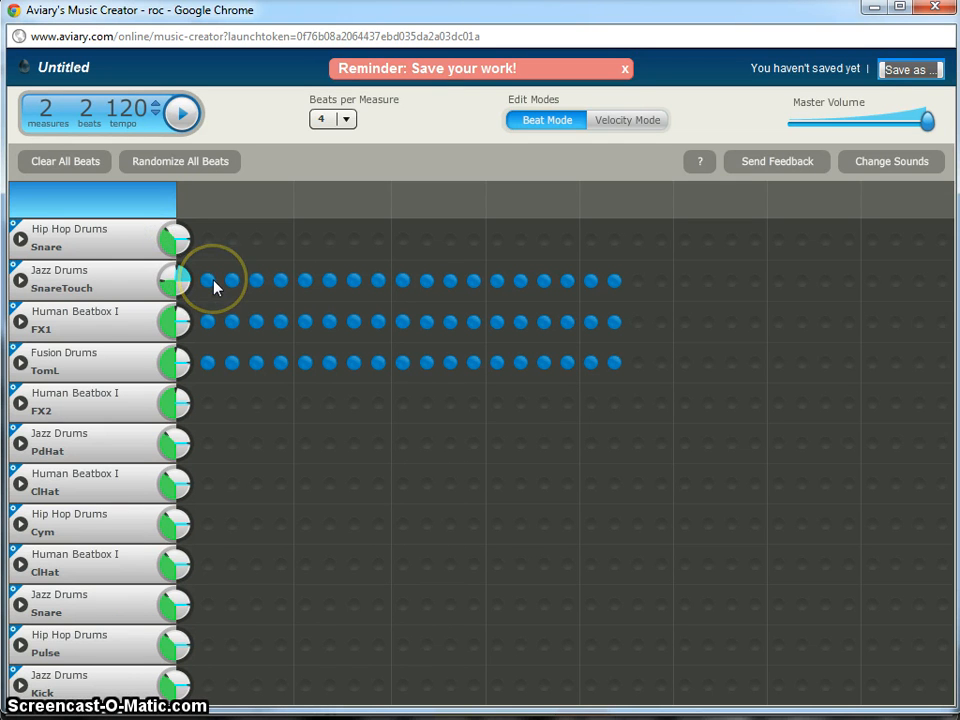
left_click(181, 113)
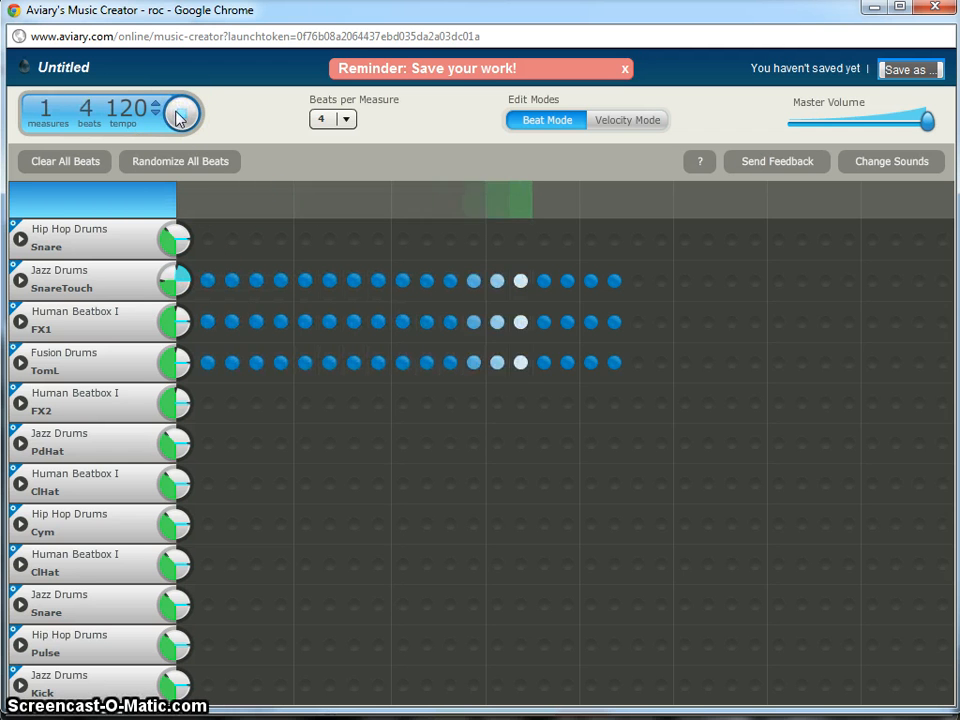
left_click(178, 116)
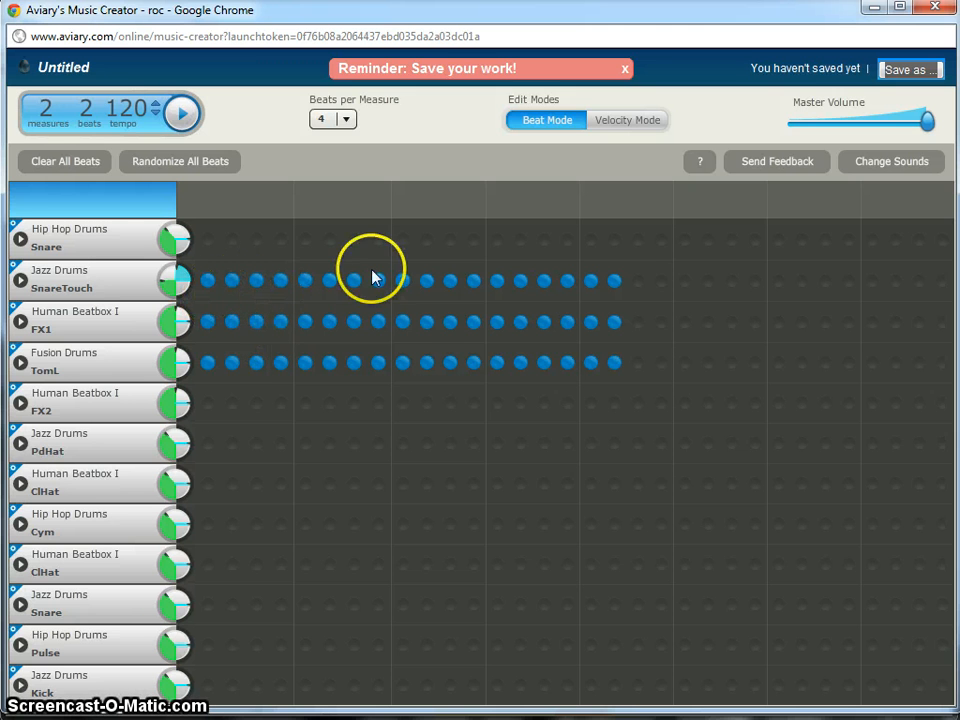
Step: Check the beats in Velocity Mode, return to Beat Mode and pan the SnareTouch row to 100
left_click(600, 121)
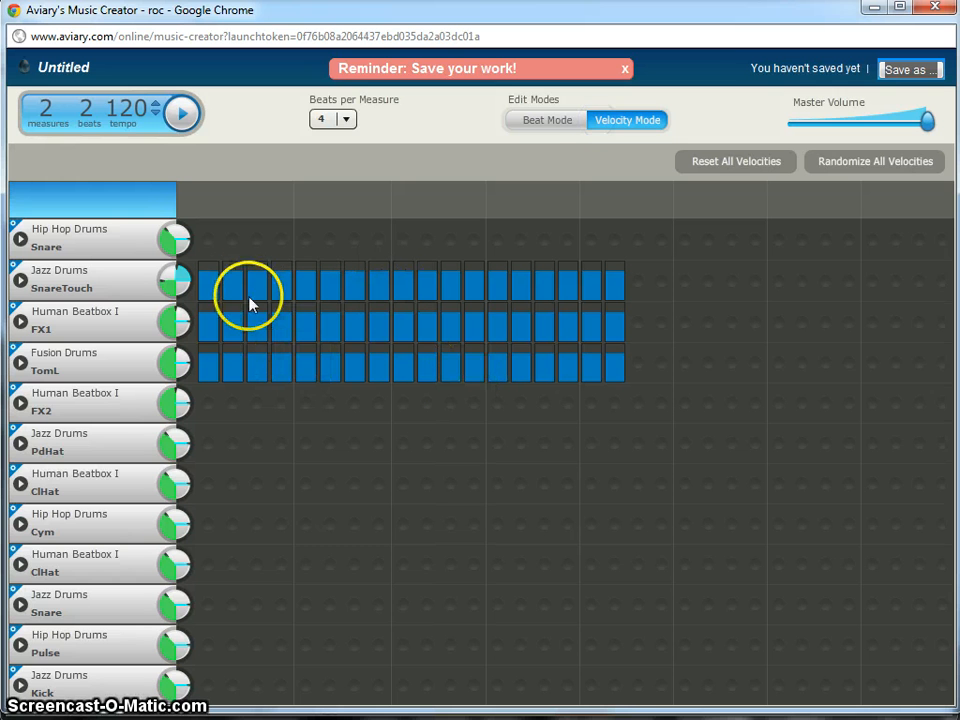
left_click(545, 121)
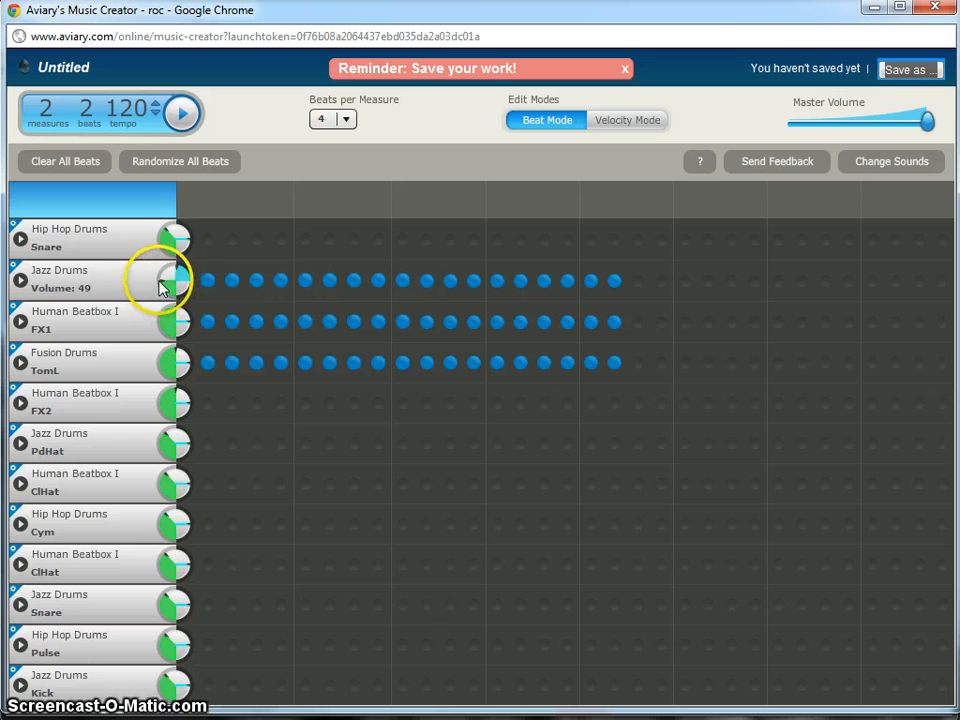
left_click_drag(172, 286, 94, 330)
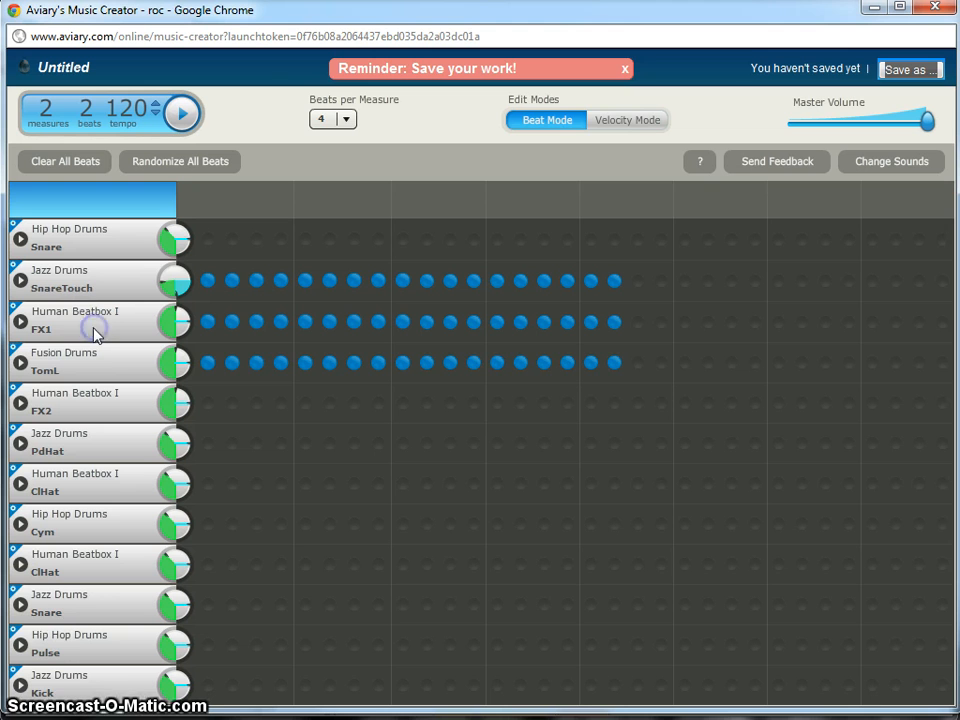
left_click(328, 562)
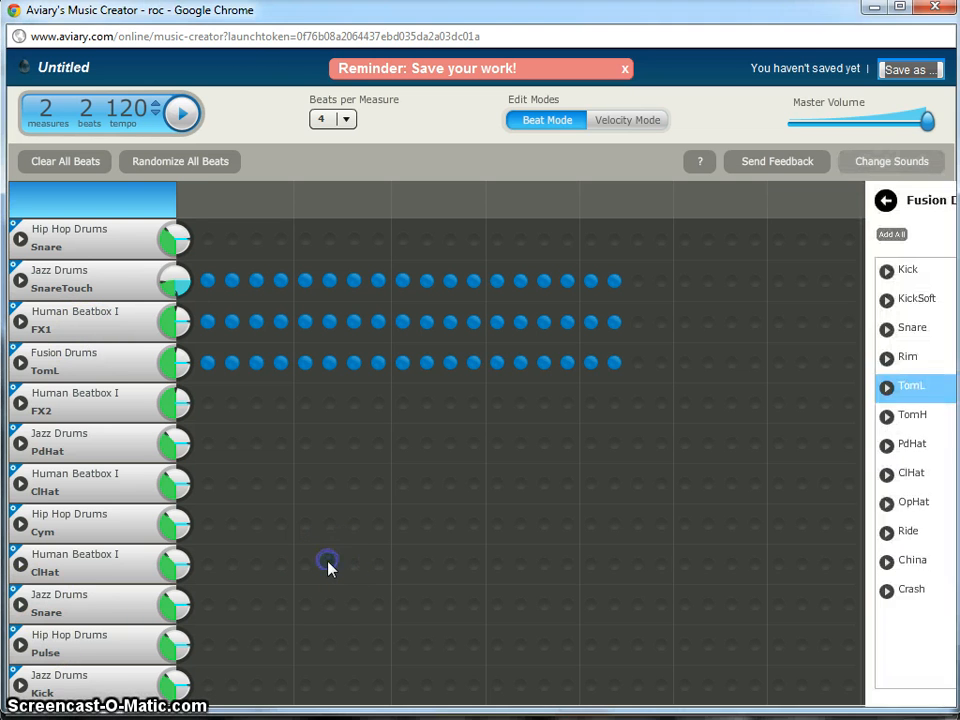